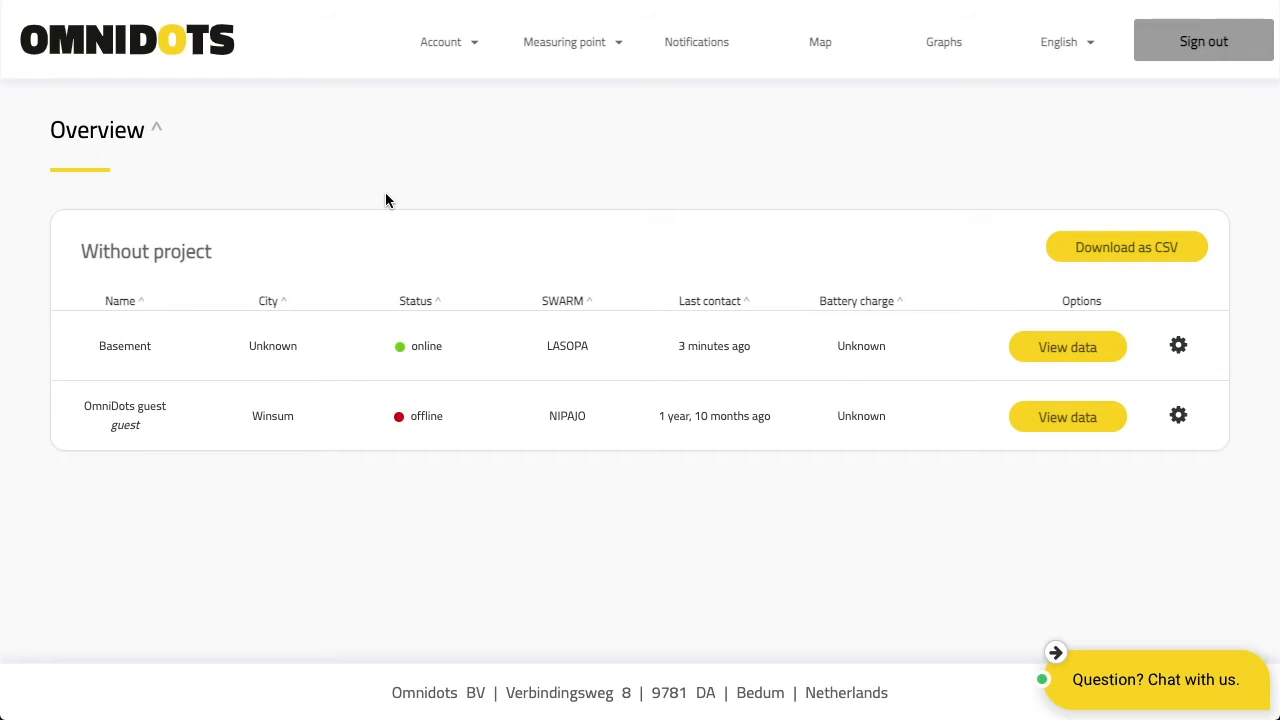
Open the graphs of the Basement measuring point and look through the velocity/time and velocity/frequency charts.
left_click(943, 47)
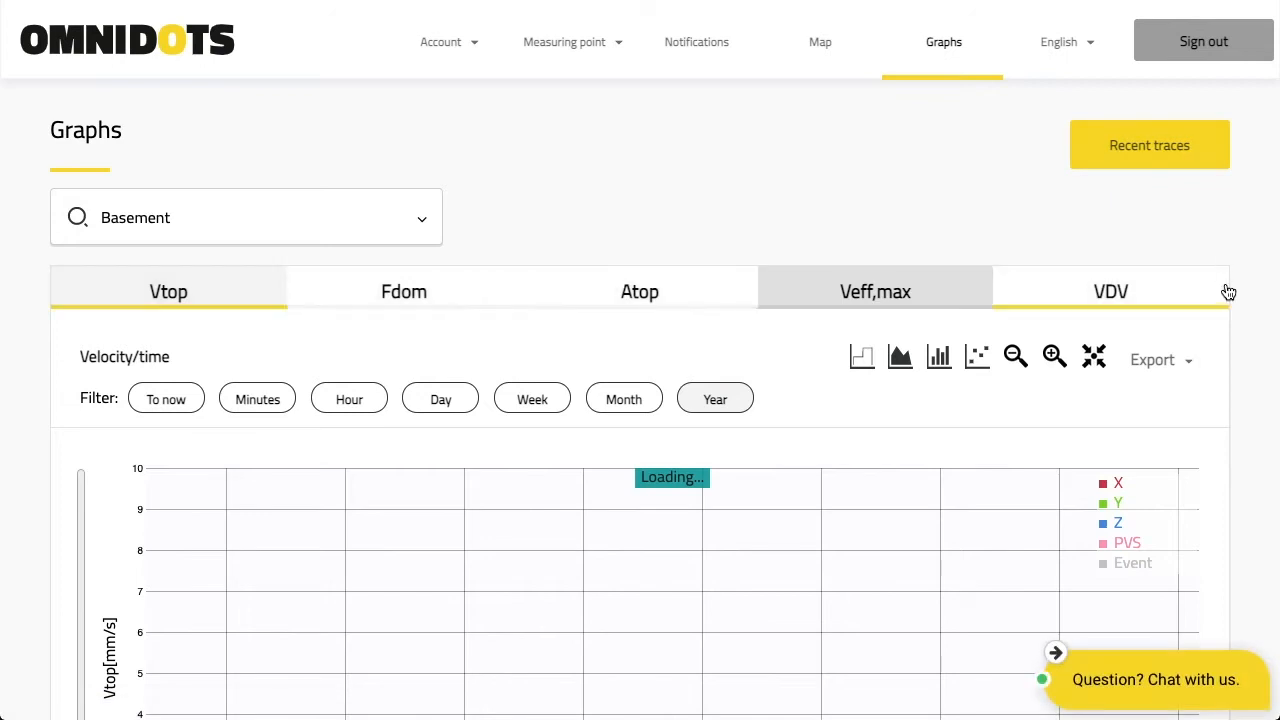
scroll(1240, 293, "down", 2)
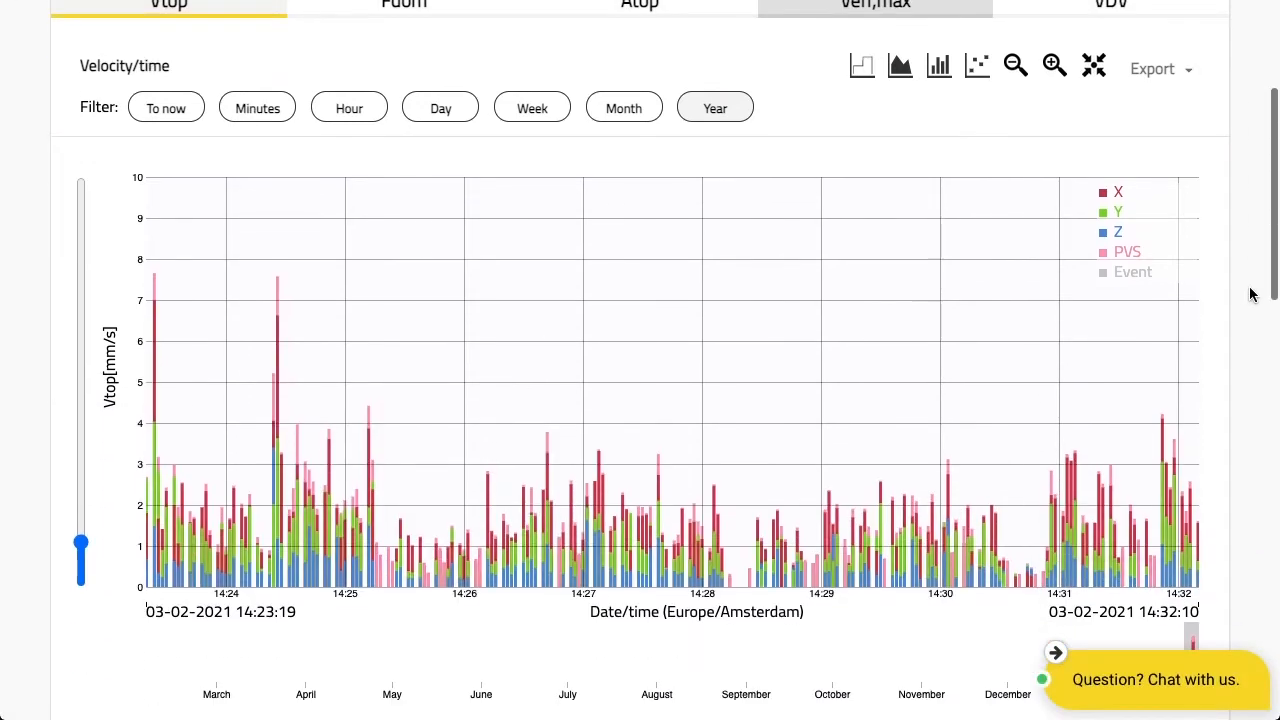
scroll(1250, 294, "down", 1)
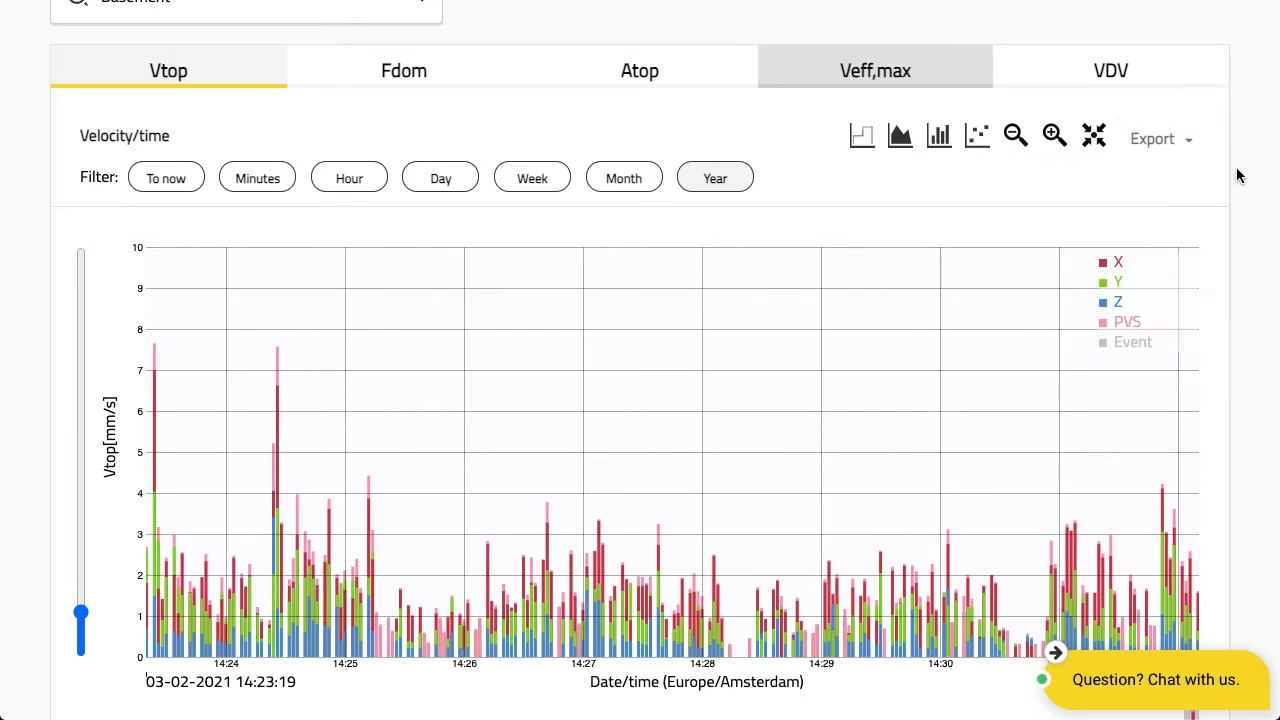
scroll(1237, 176, "down", 9)
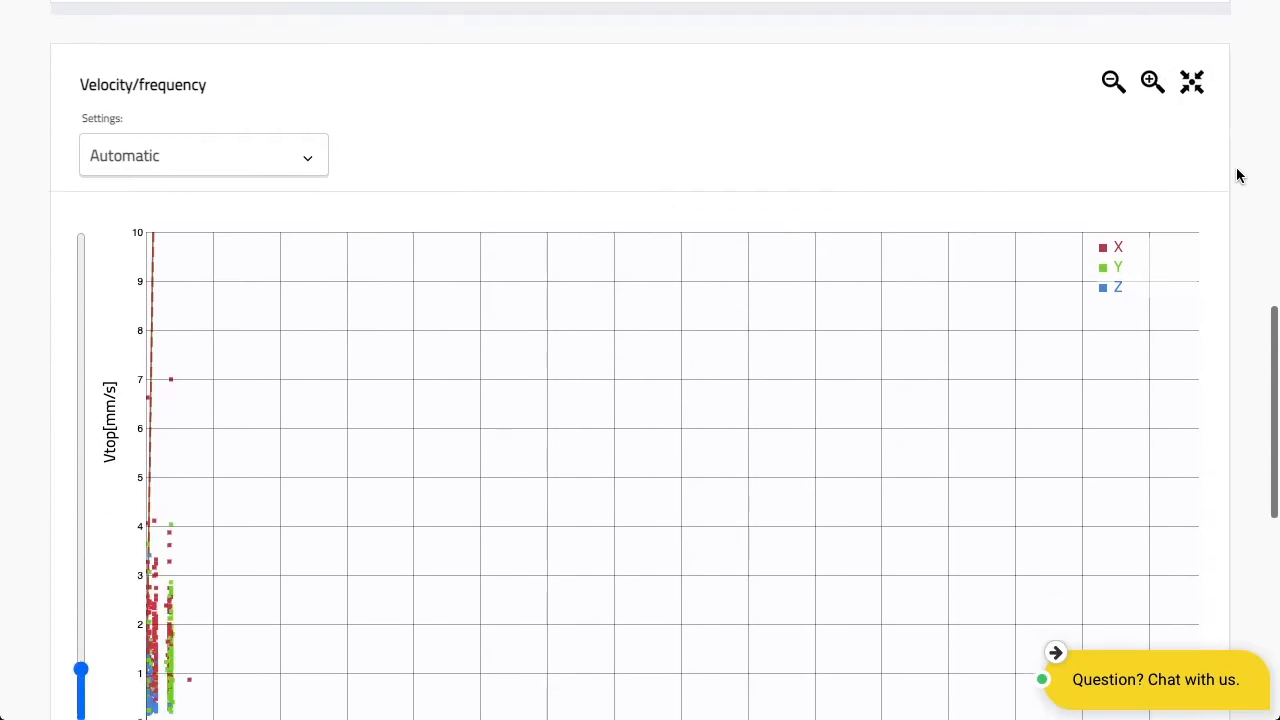
scroll(1237, 176, "up", 9)
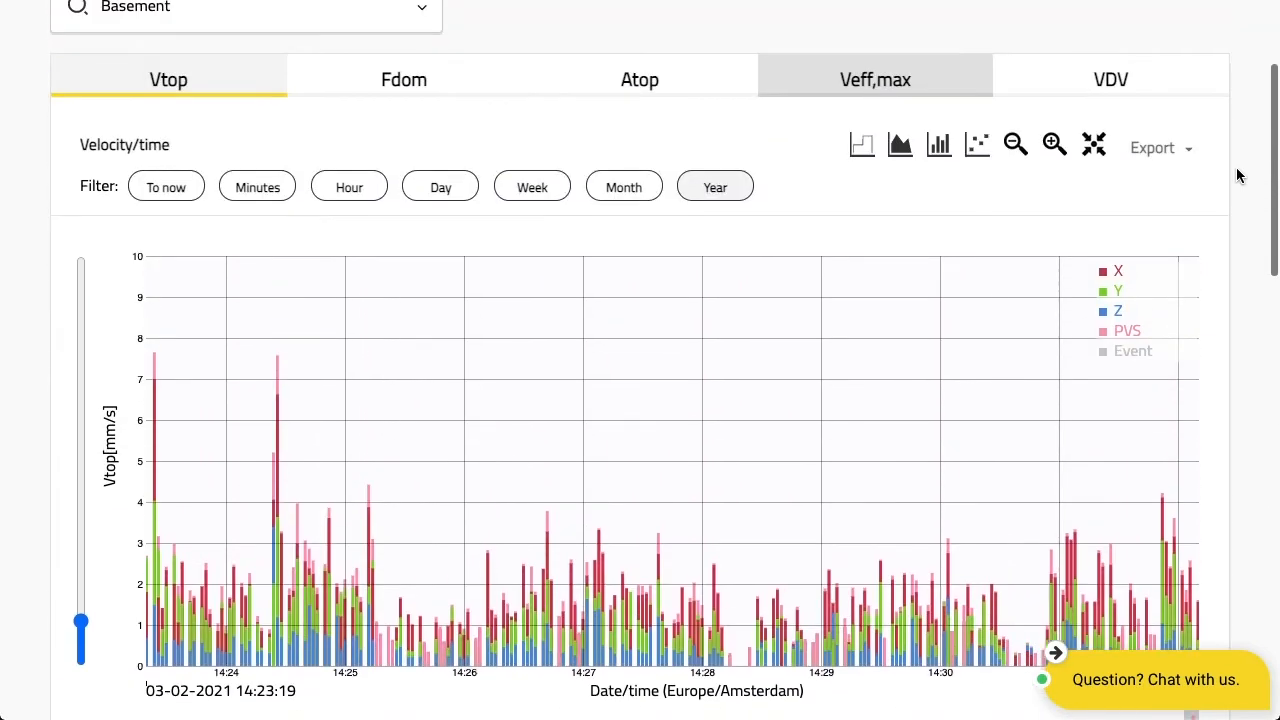
Export the Basement measuring point's Vtop graphs as a PDF report and open the downloaded file.
mouse_move(1152, 152)
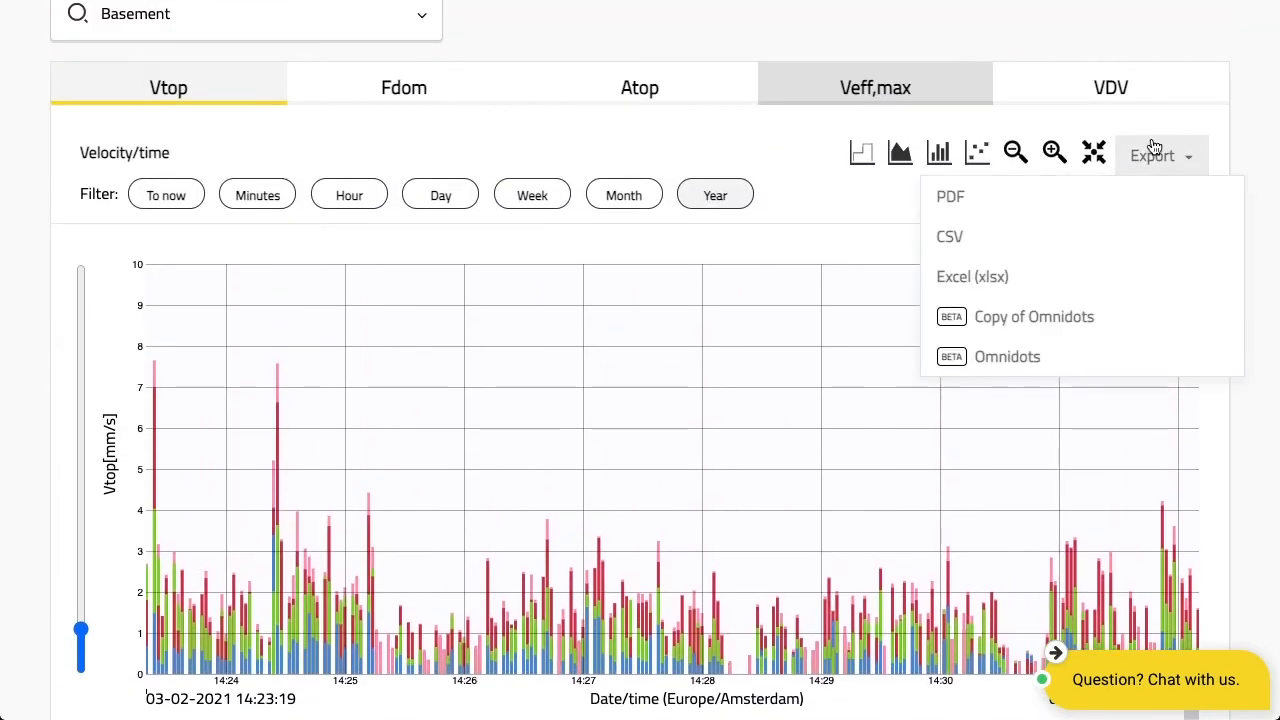
left_click(1114, 208)
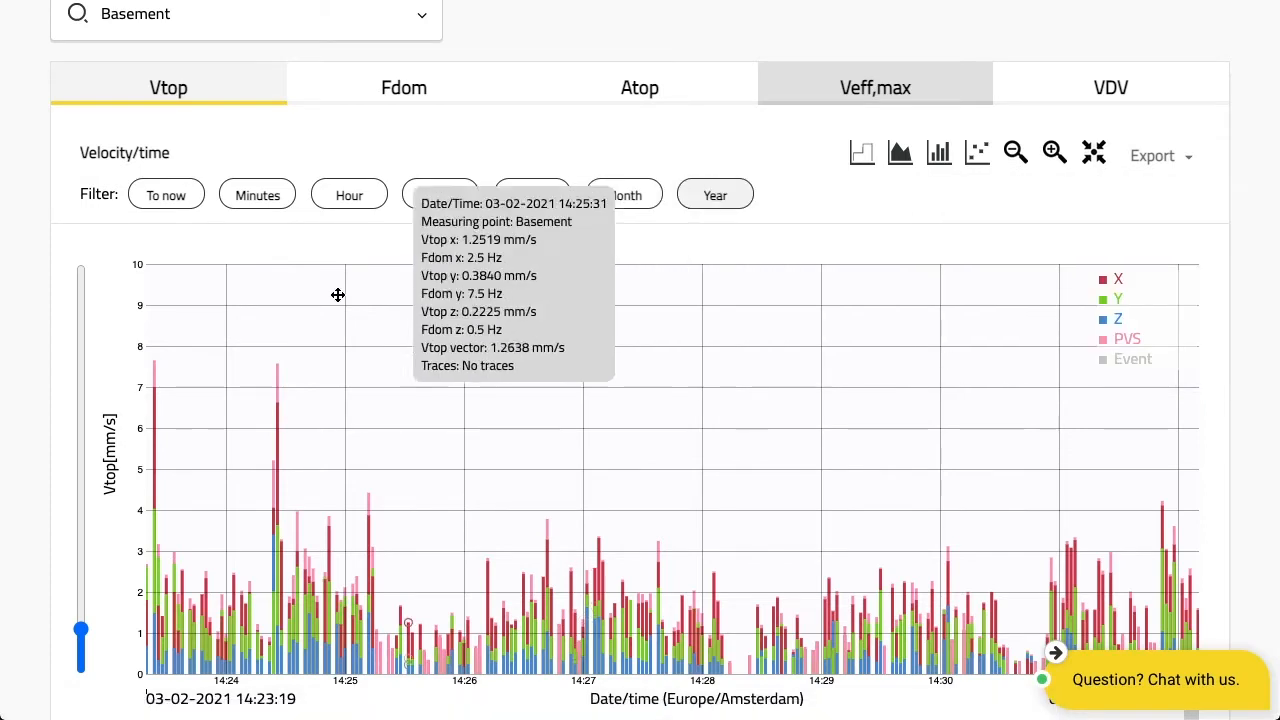
mouse_move(161, 431)
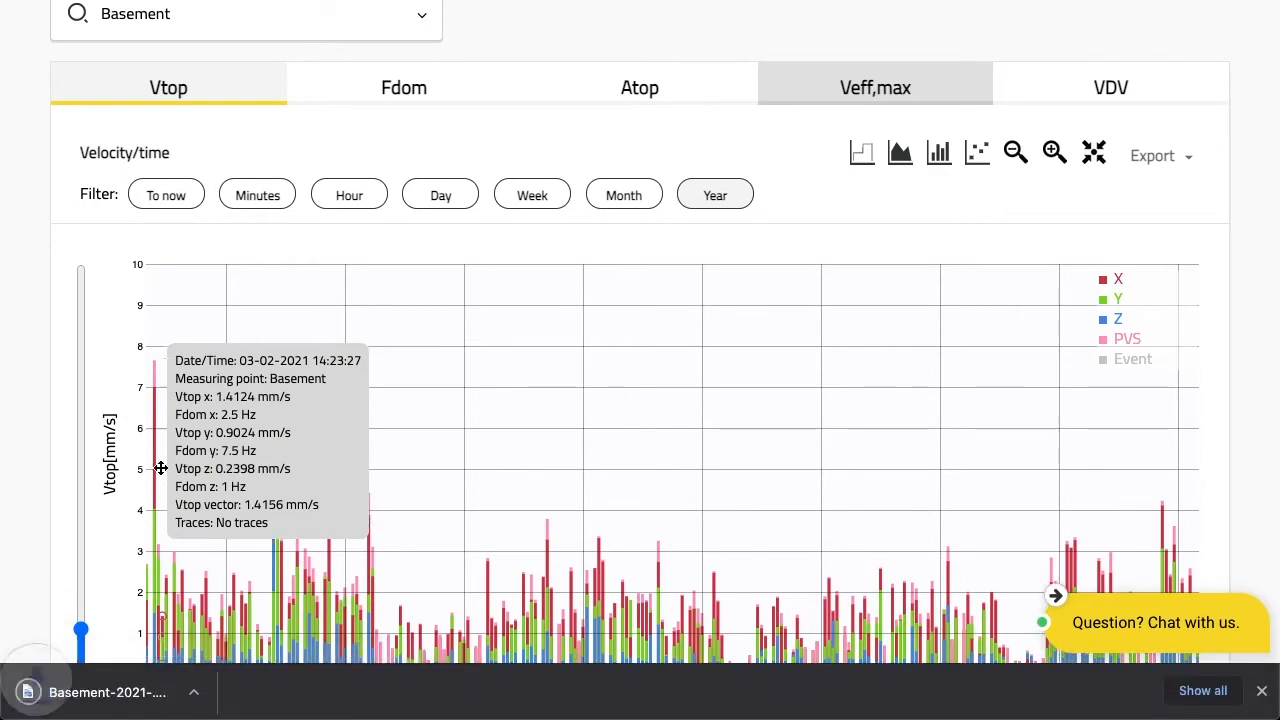
left_click(214, 693)
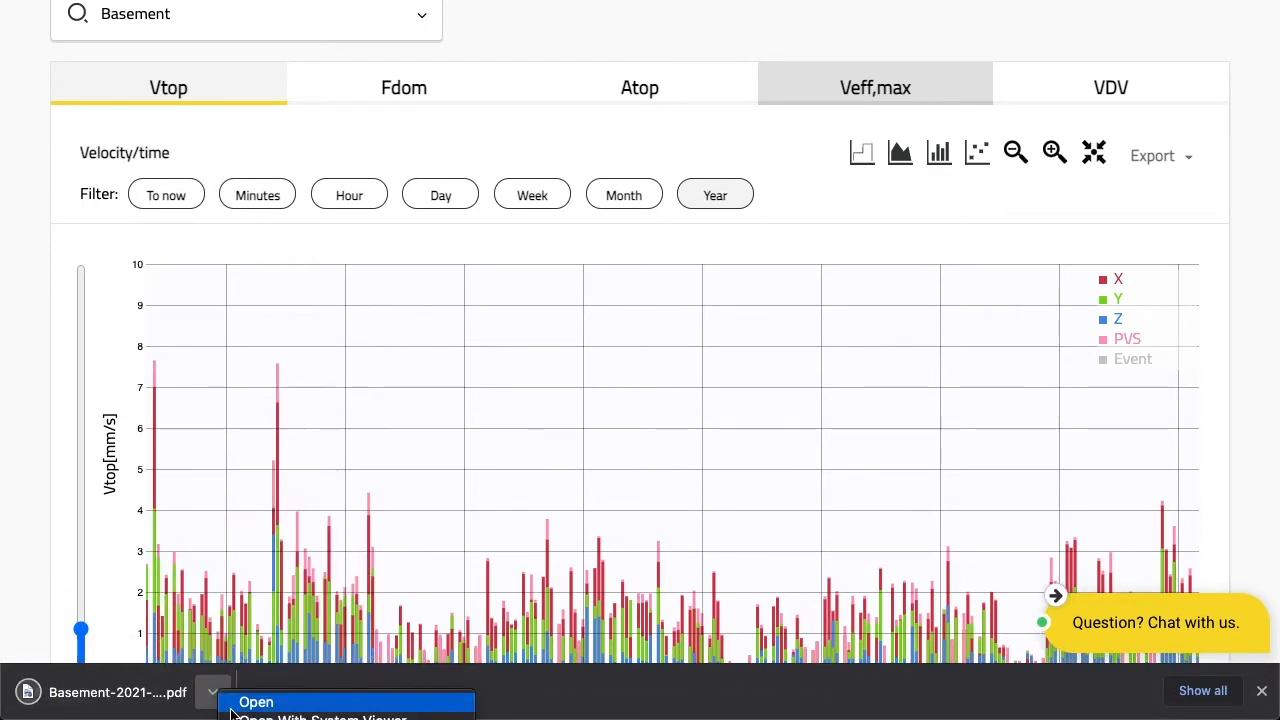
left_click(252, 702)
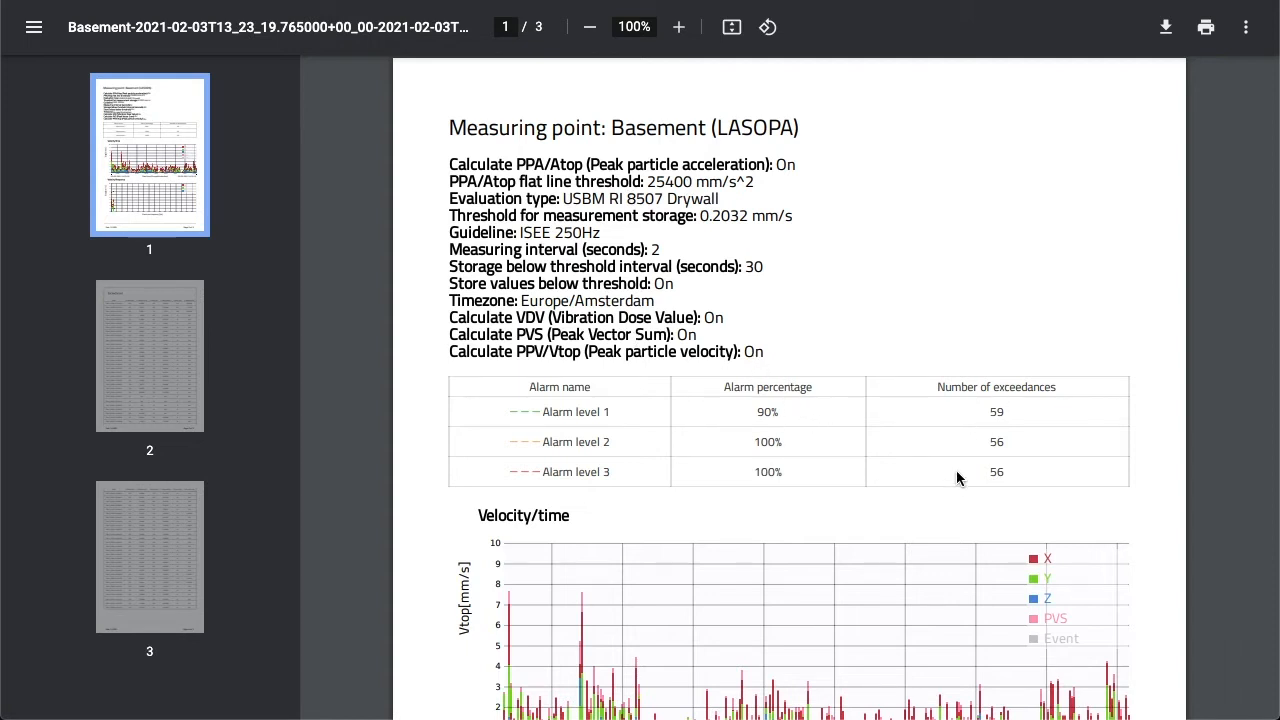
Review the PDF report's measurement settings, alarm levels, velocity graphs and exceedances table.
scroll(992, 480, "down", 1)
scroll(992, 480, "down", 1)
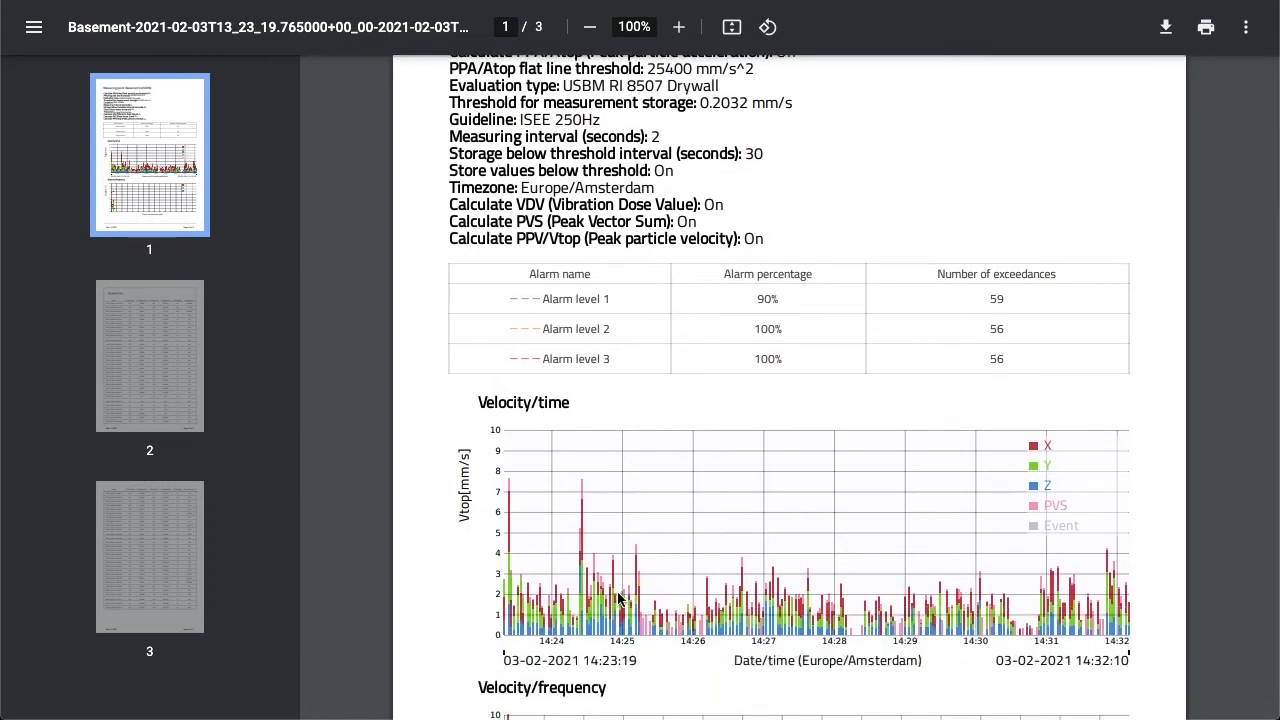
scroll(926, 500, "down", 8)
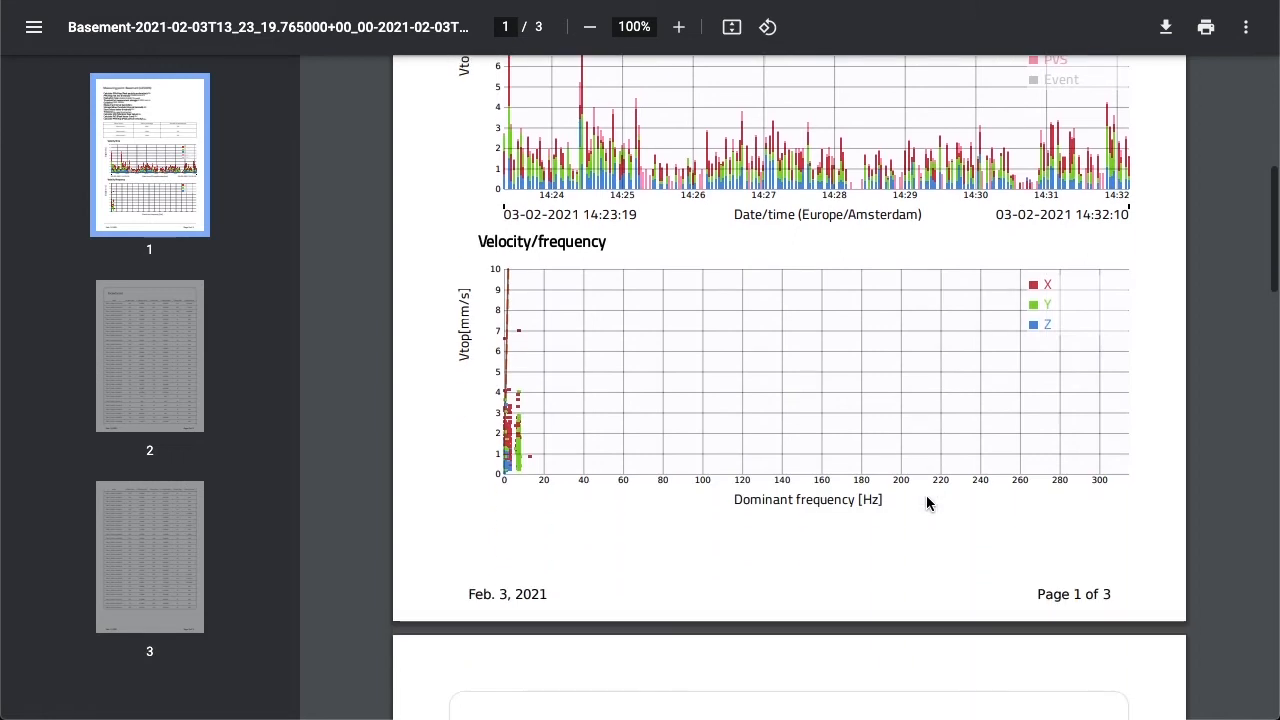
scroll(826, 376, "down", 5)
scroll(826, 376, "down", 3)
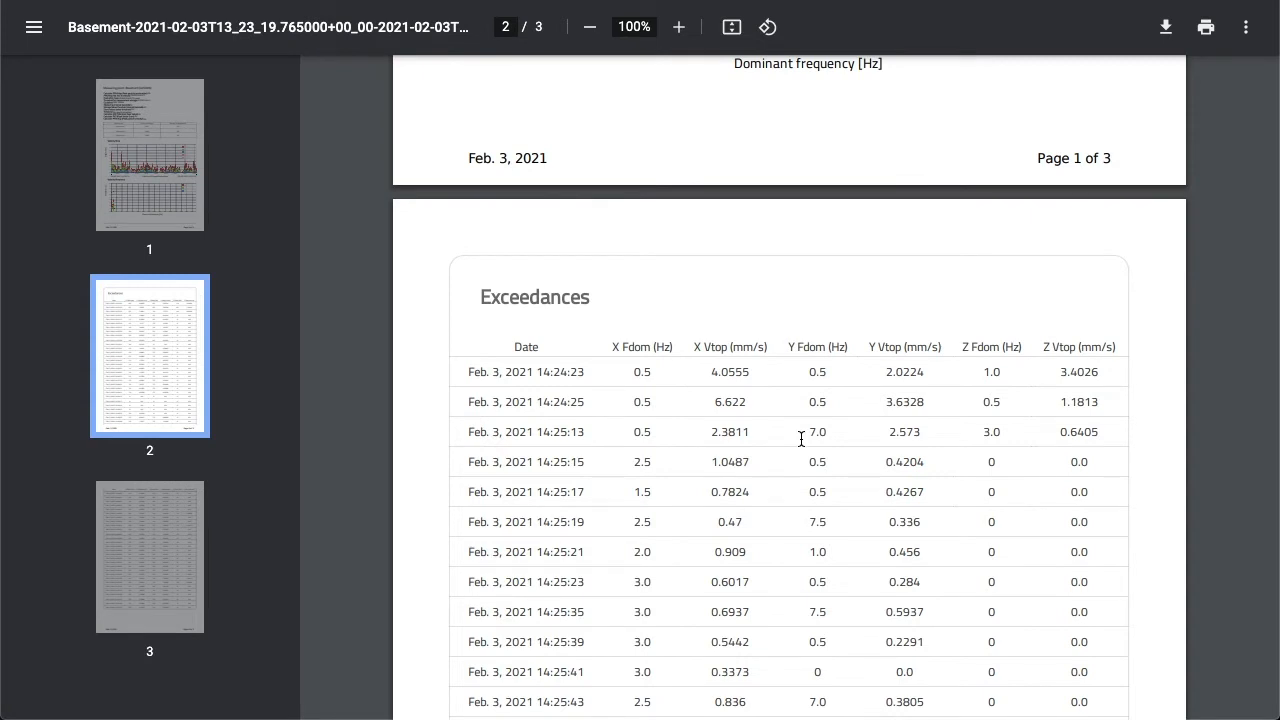
scroll(801, 439, "up", 15)
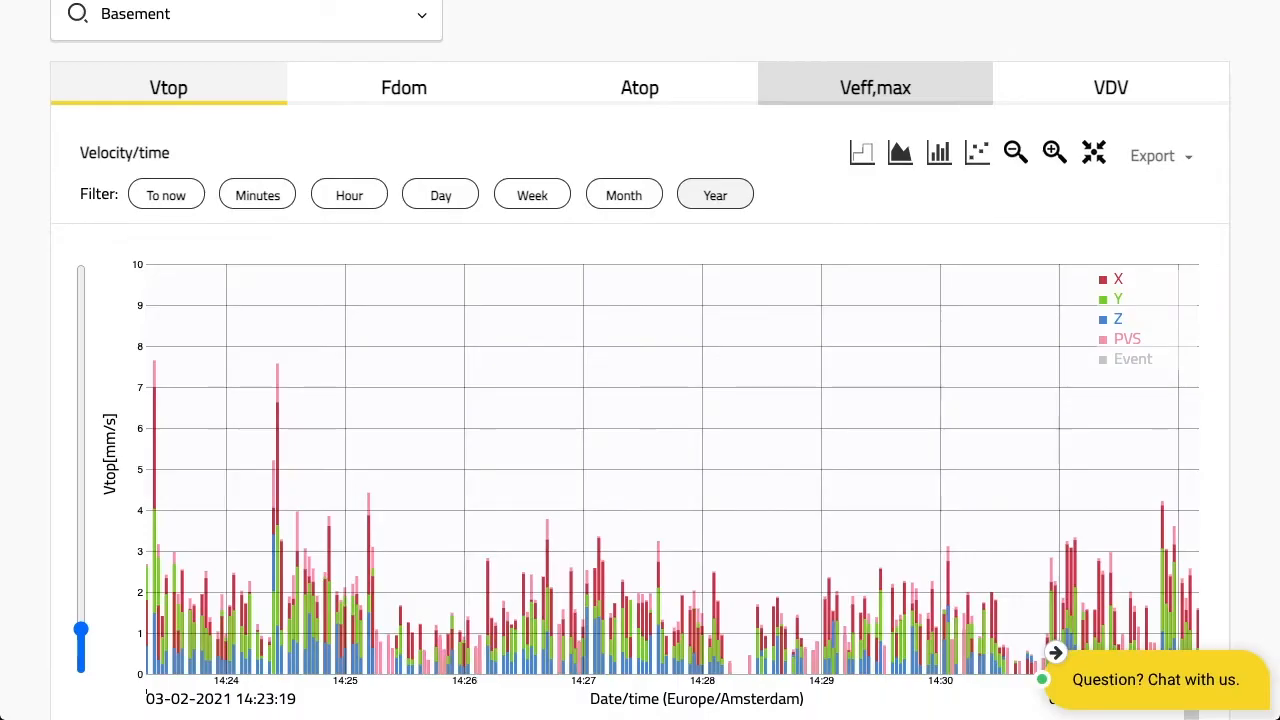
Return to the measuring point overview and open the report settings of the Basement measuring point.
scroll(864, 40, "up", 2)
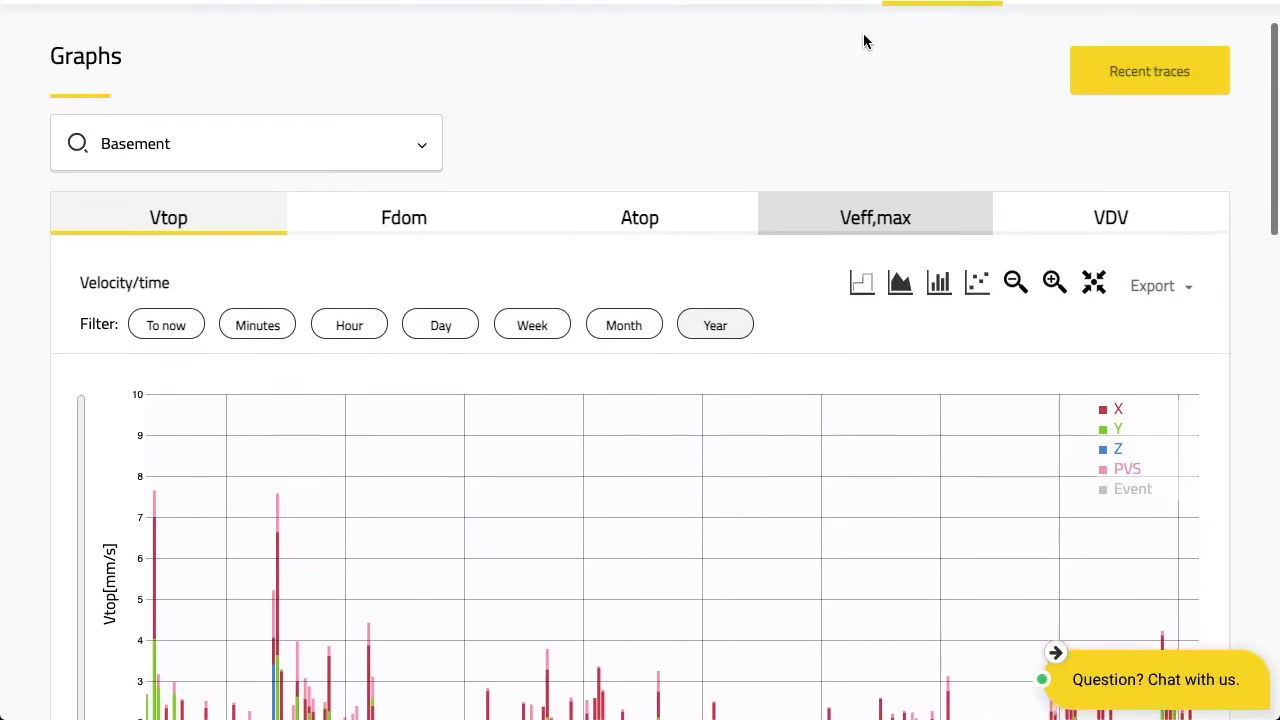
scroll(865, 40, "up", 1)
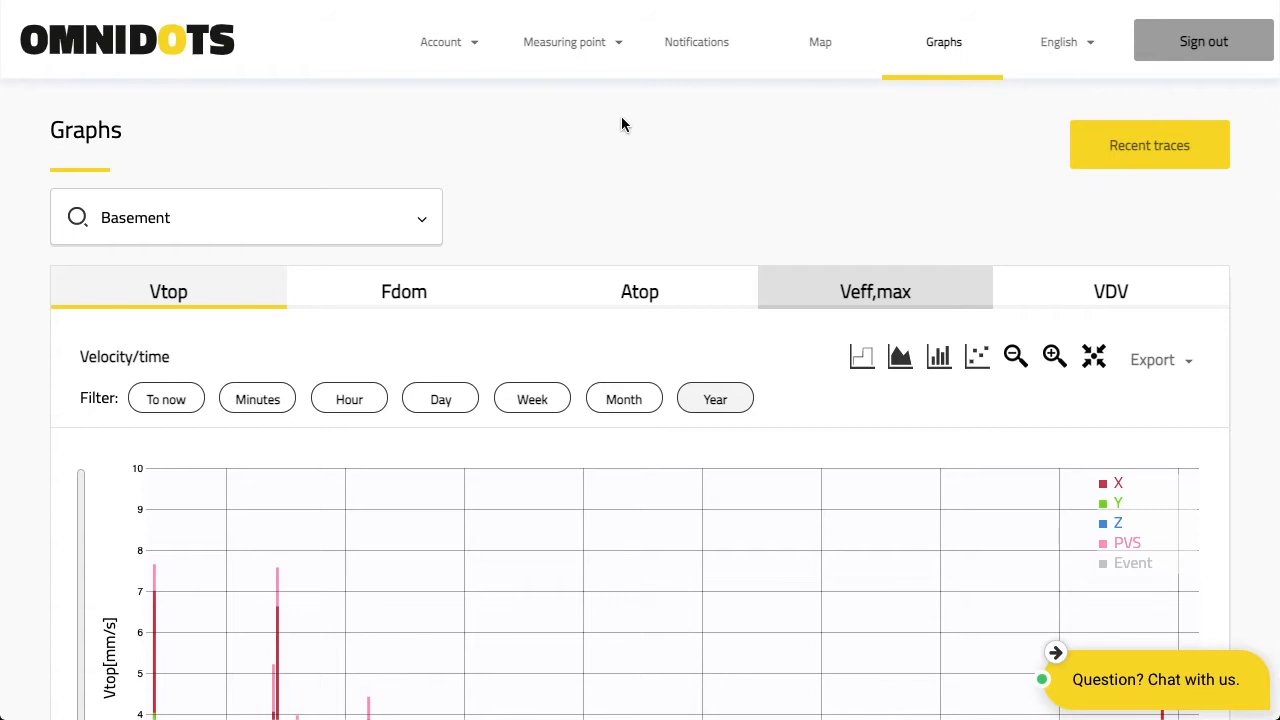
left_click(583, 66)
left_click(574, 114)
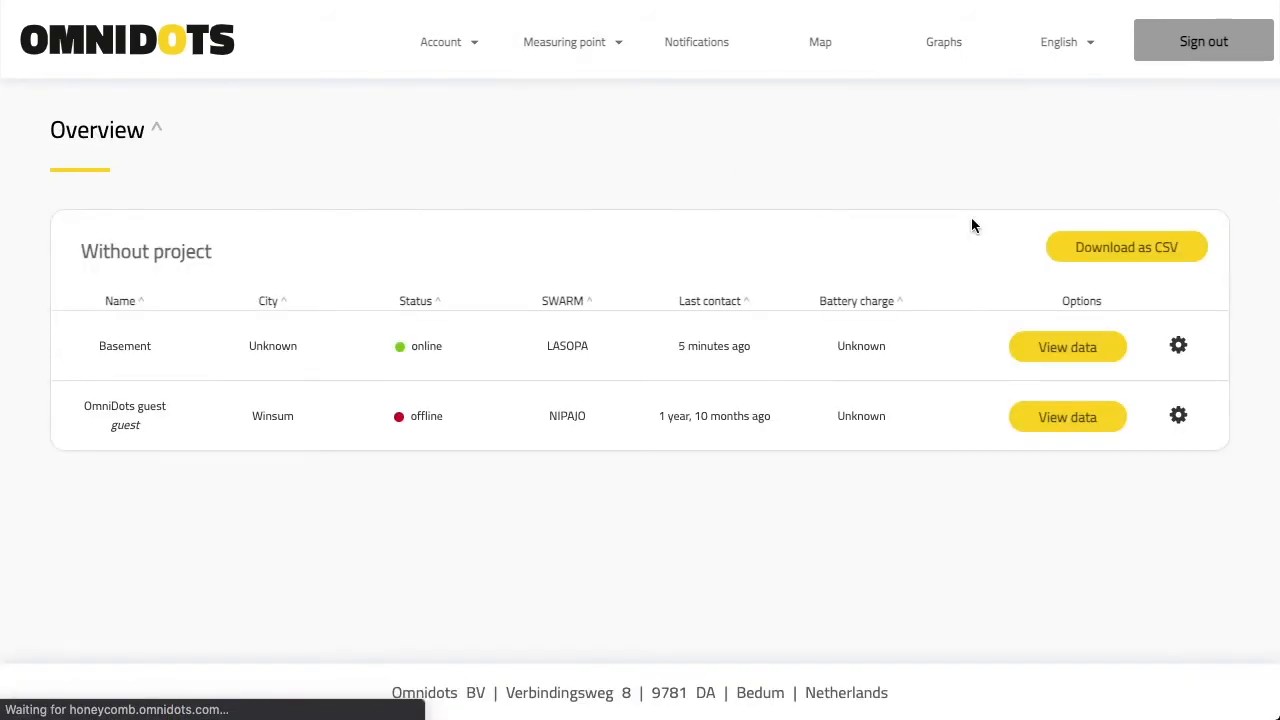
left_click(1179, 346)
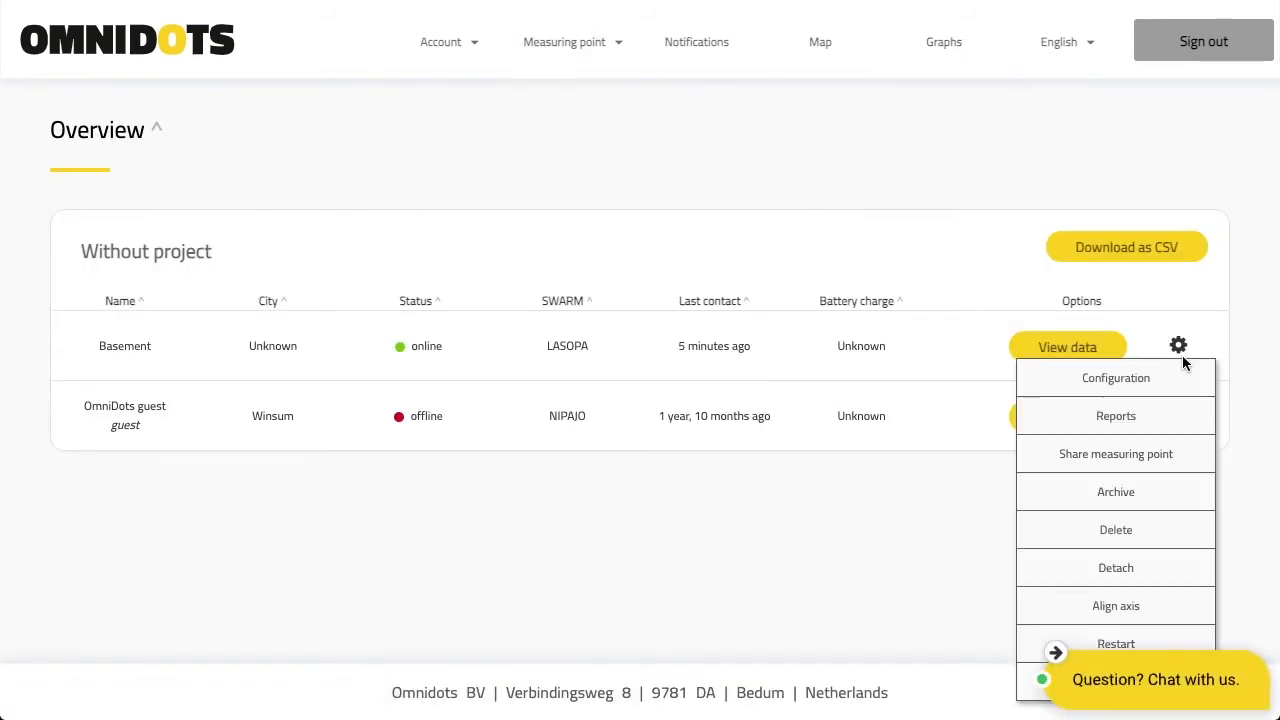
left_click(1125, 418)
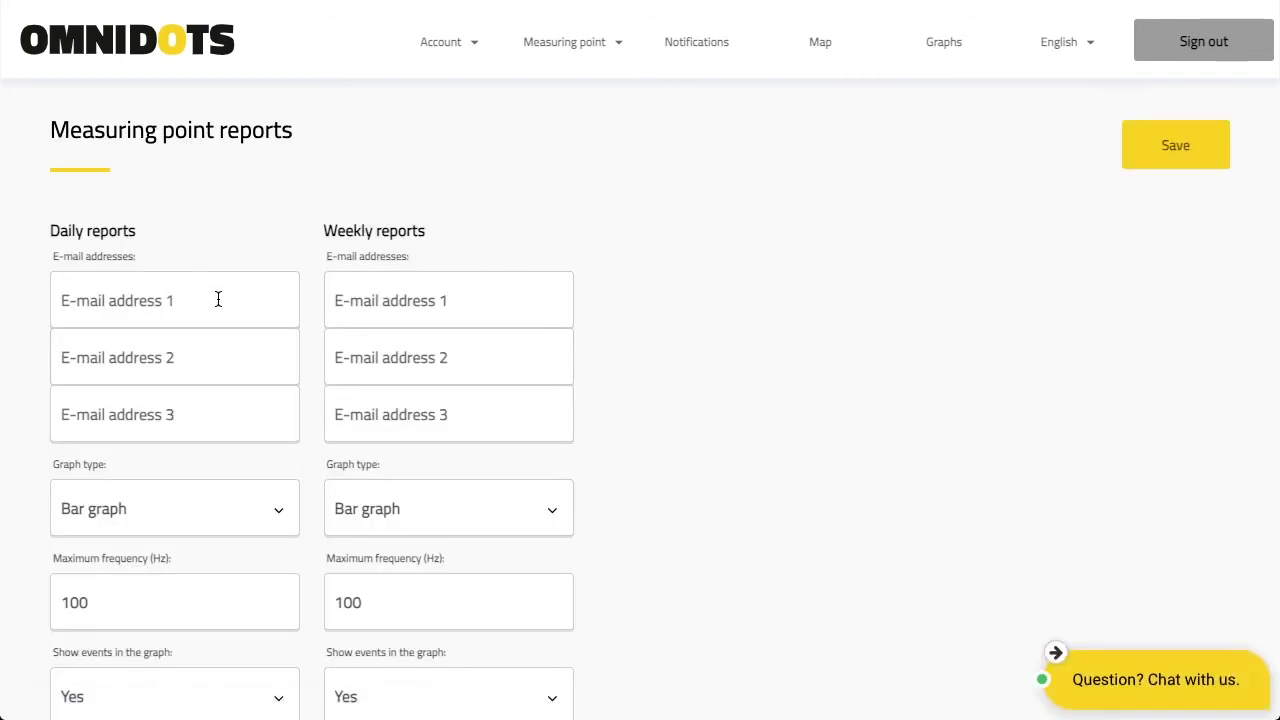
Examine the daily and weekly report settings, including the graph types available for the daily report.
scroll(643, 329, "down", 1)
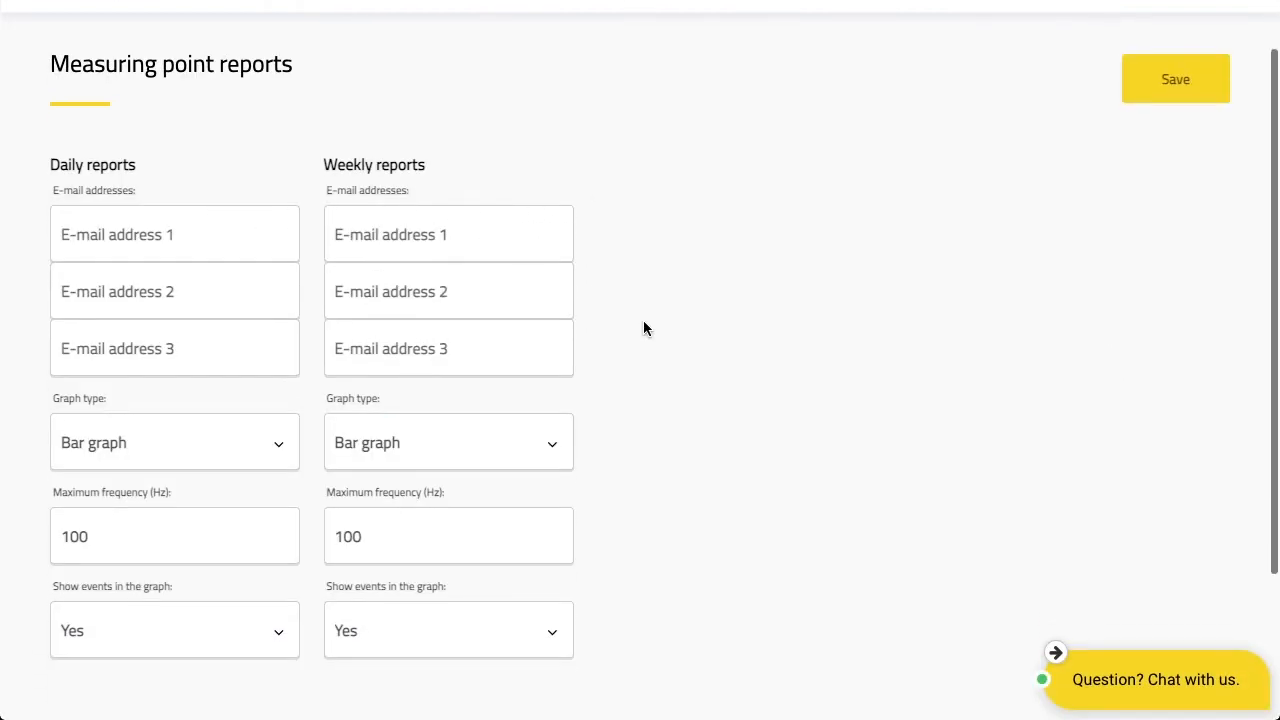
scroll(644, 322, "down", 1)
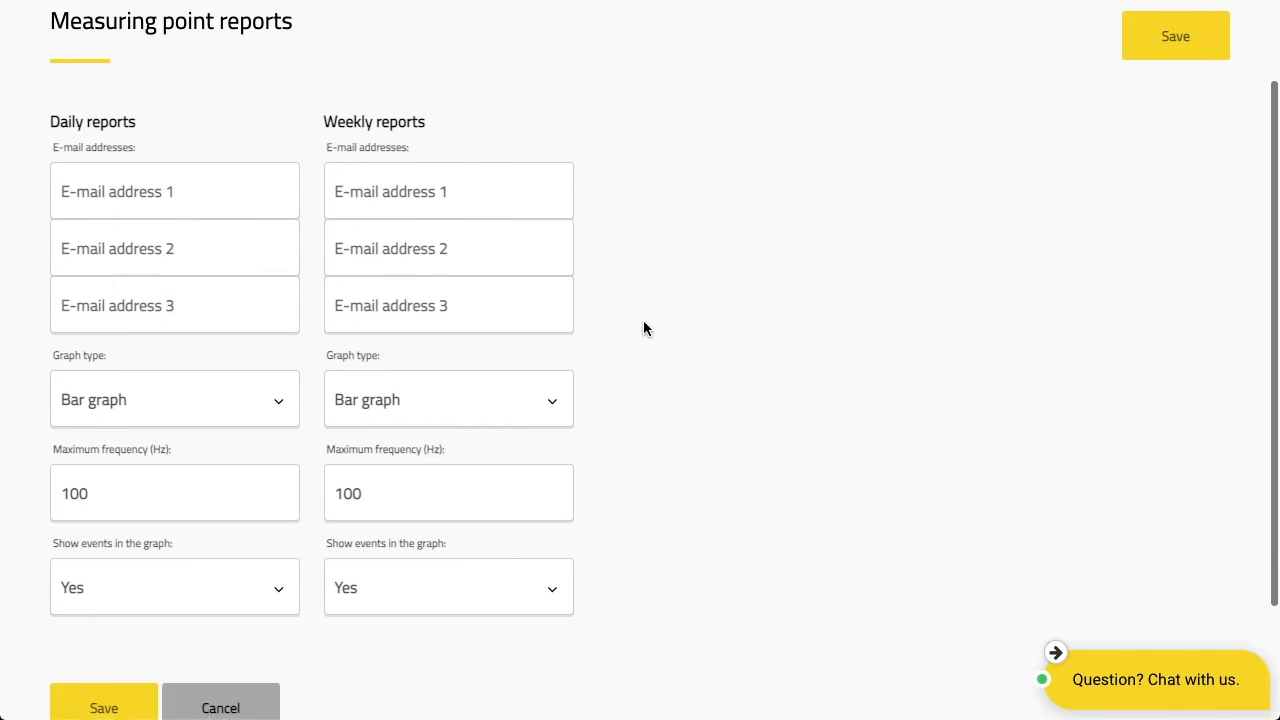
left_click(238, 408)
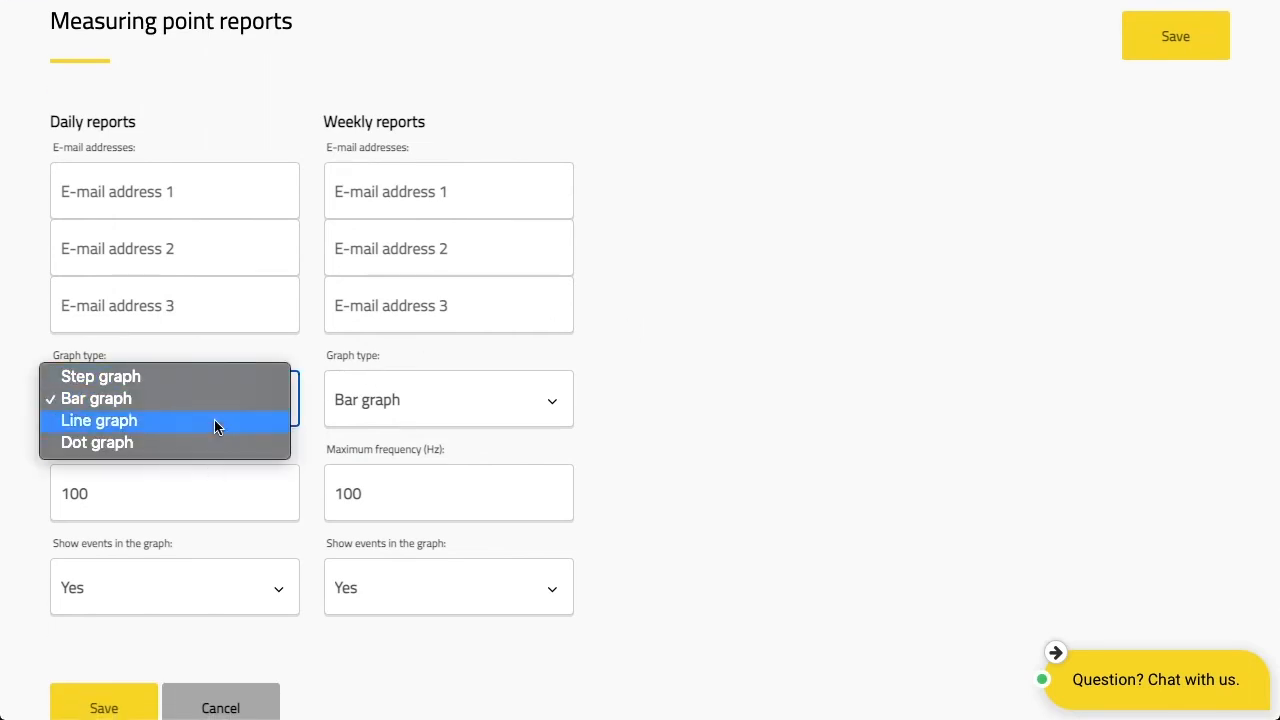
left_click(316, 515)
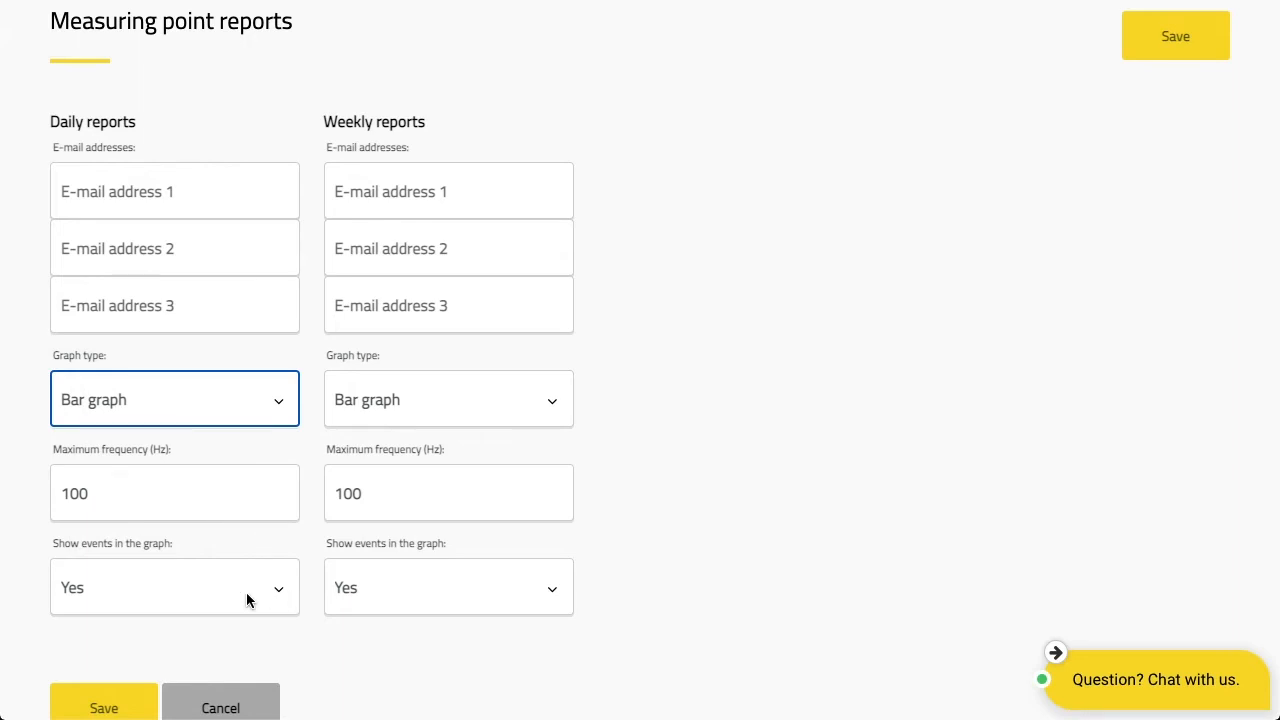
left_click(713, 477)
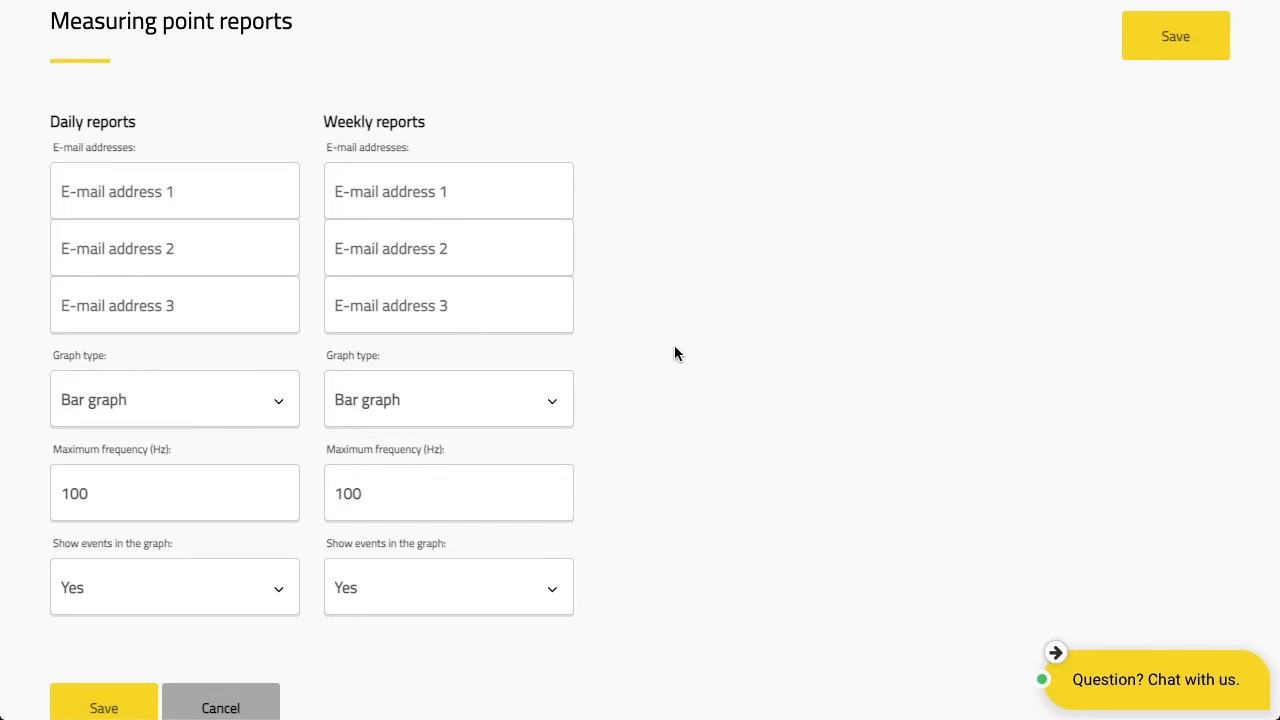
Go to the account's report templates and open the template "Copy of Omnidots" for editing.
scroll(675, 350, "up", 2)
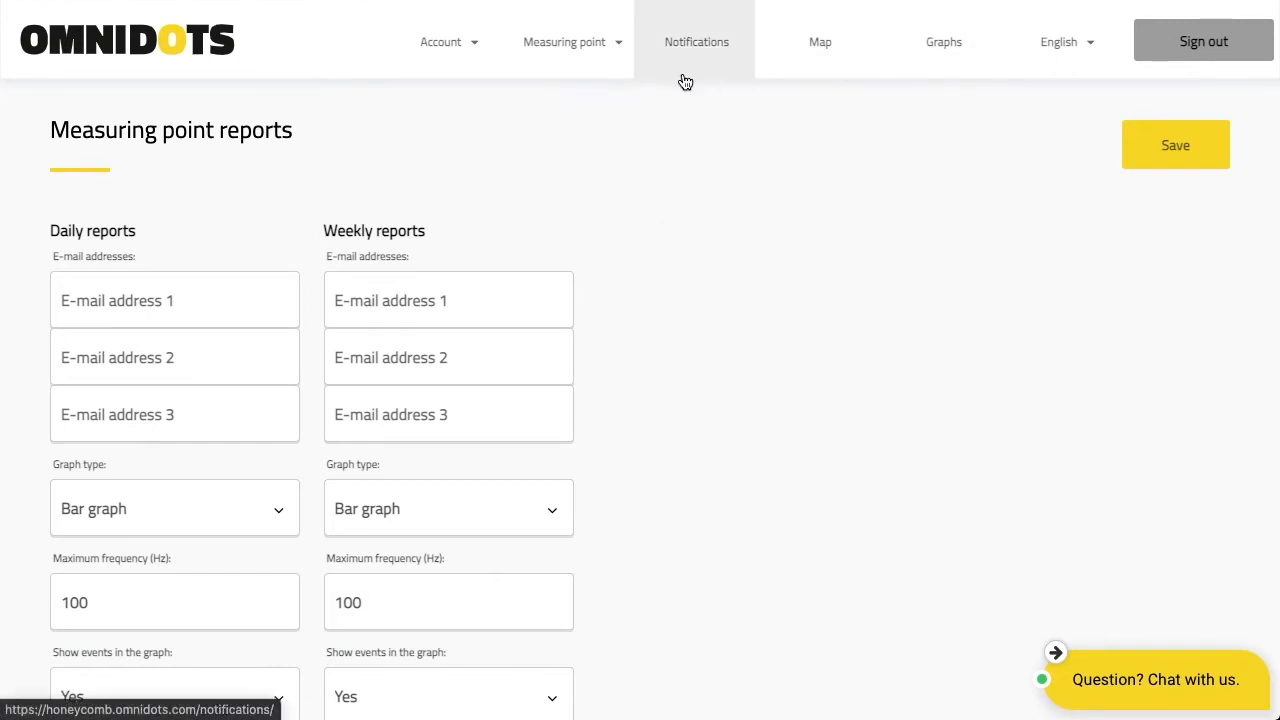
mouse_move(443, 60)
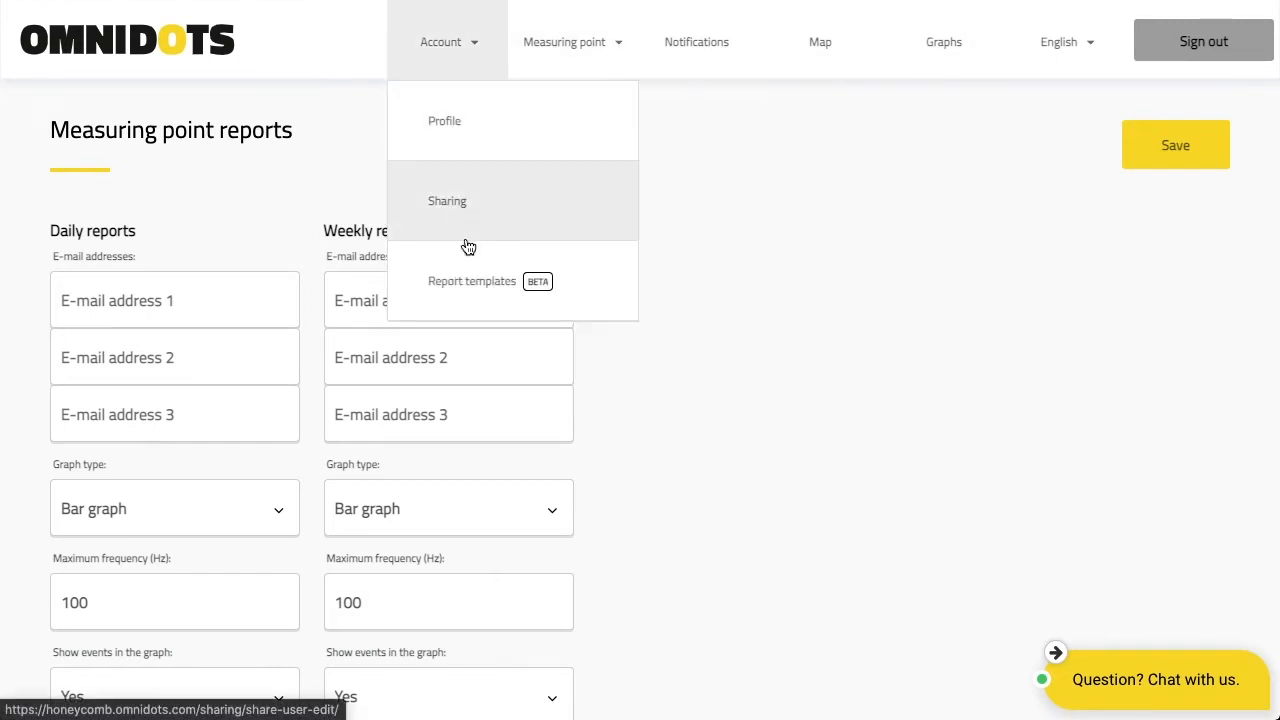
left_click(458, 299)
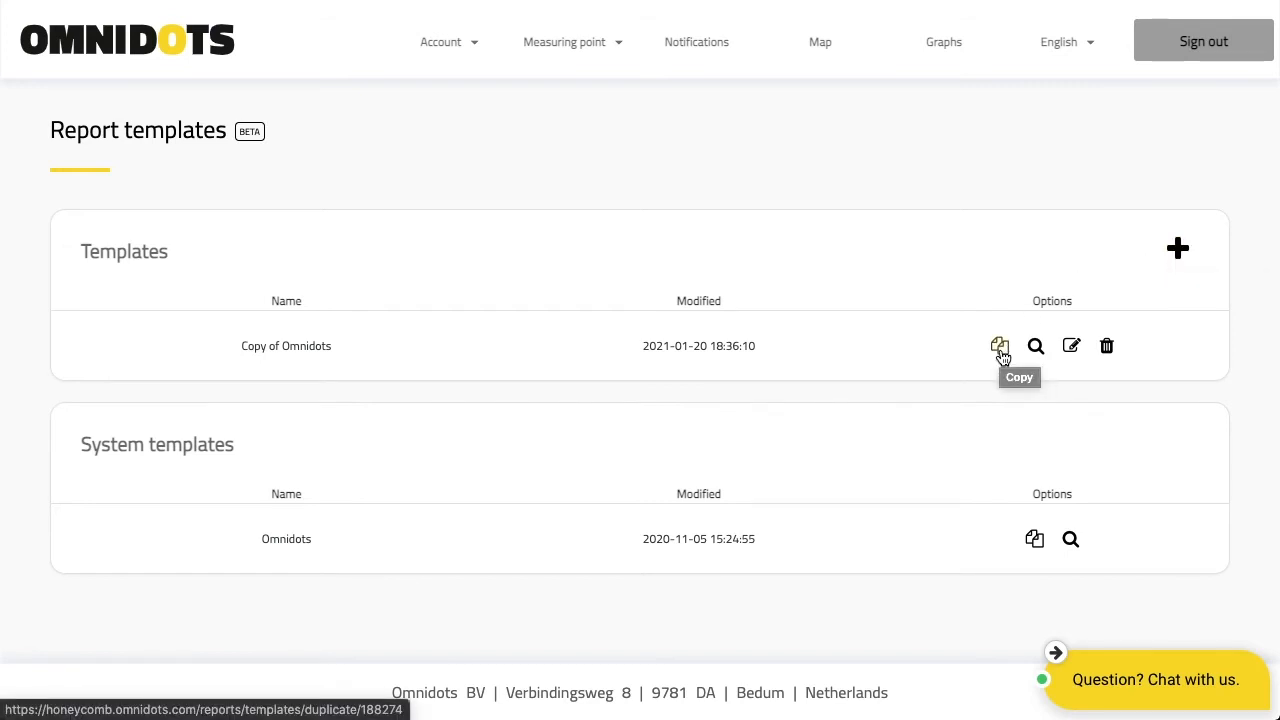
left_click(1071, 347)
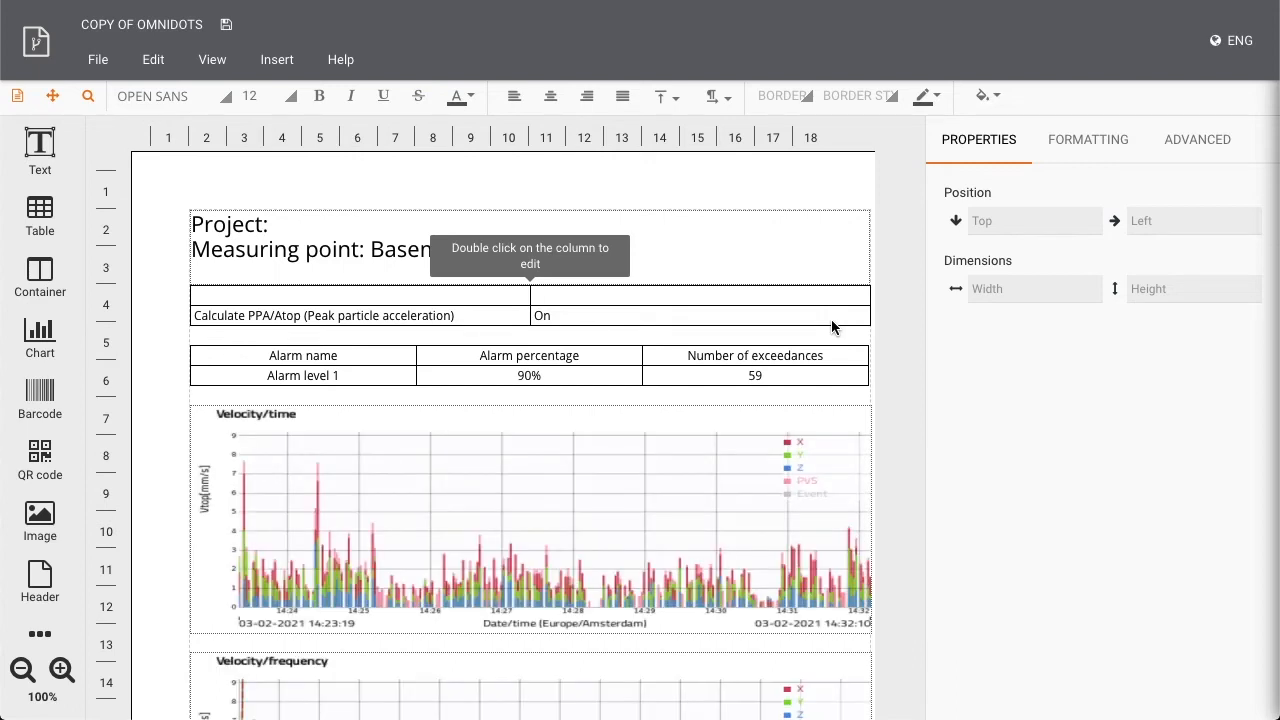
Examine the template's layout: the heading, settings and alarm tables, velocity charts, page footer and Exceedances table.
scroll(850, 315, "down", 5)
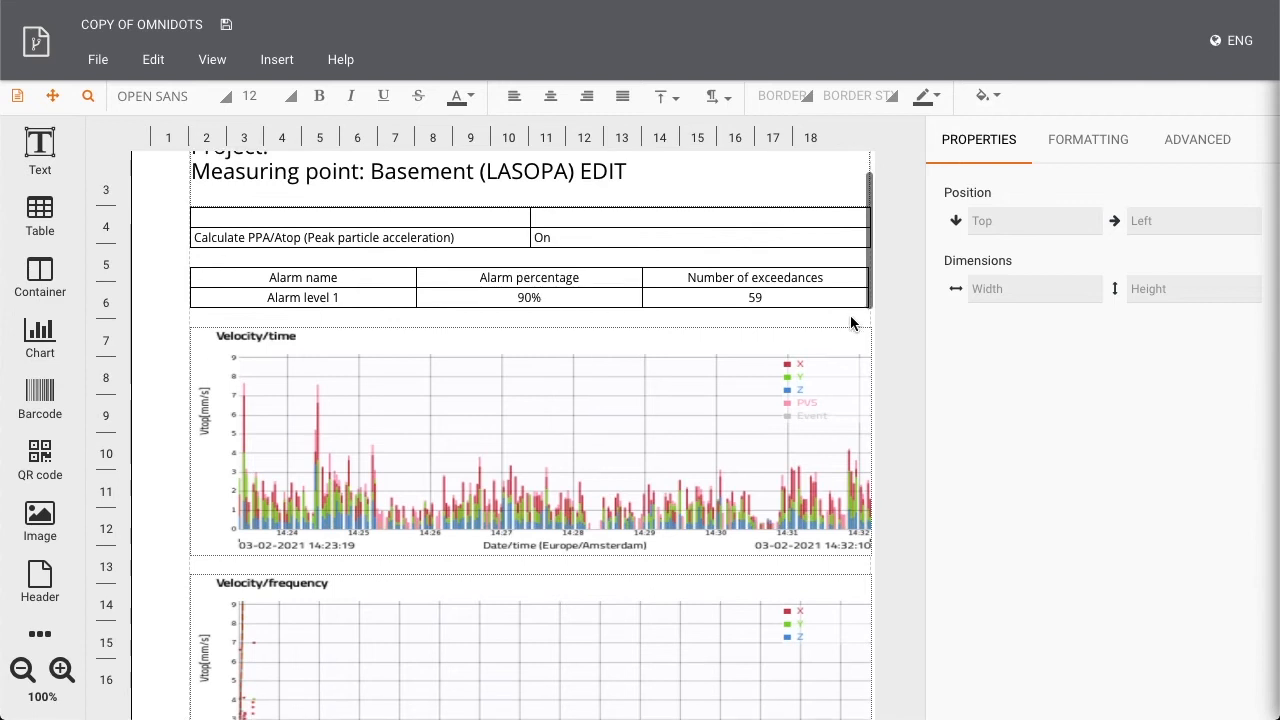
scroll(851, 317, "down", 5)
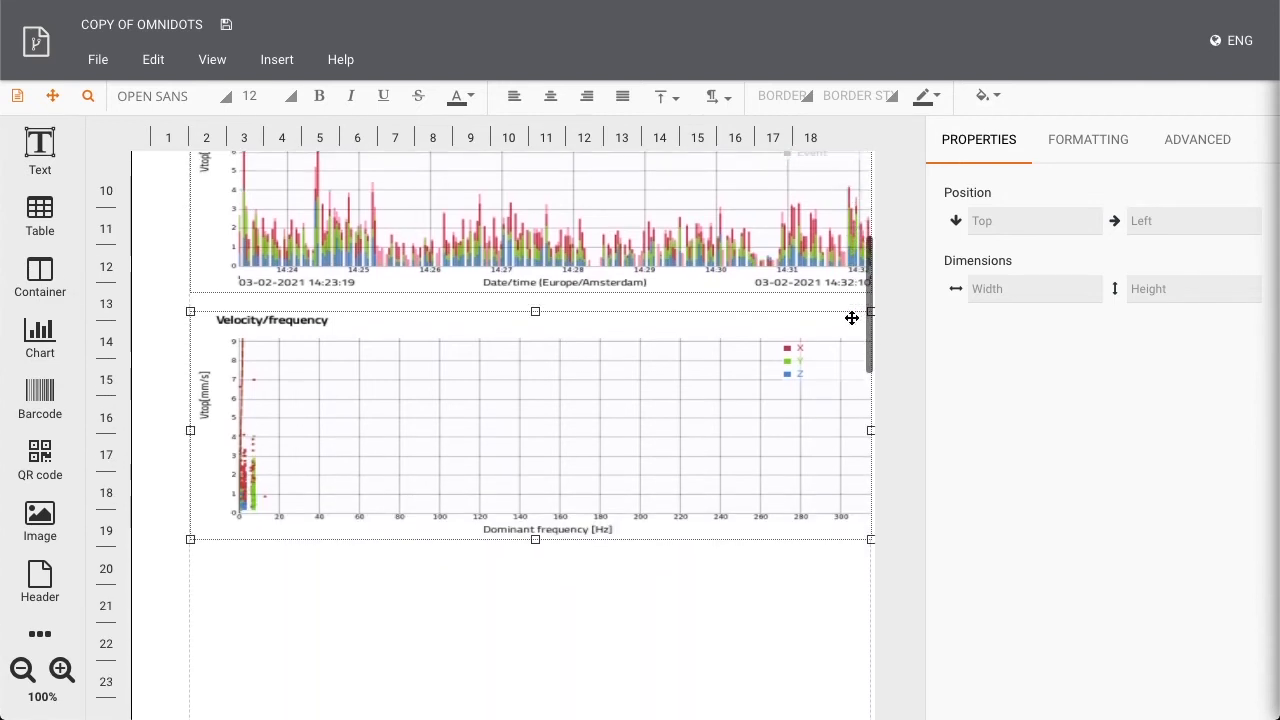
scroll(851, 318, "up", 9)
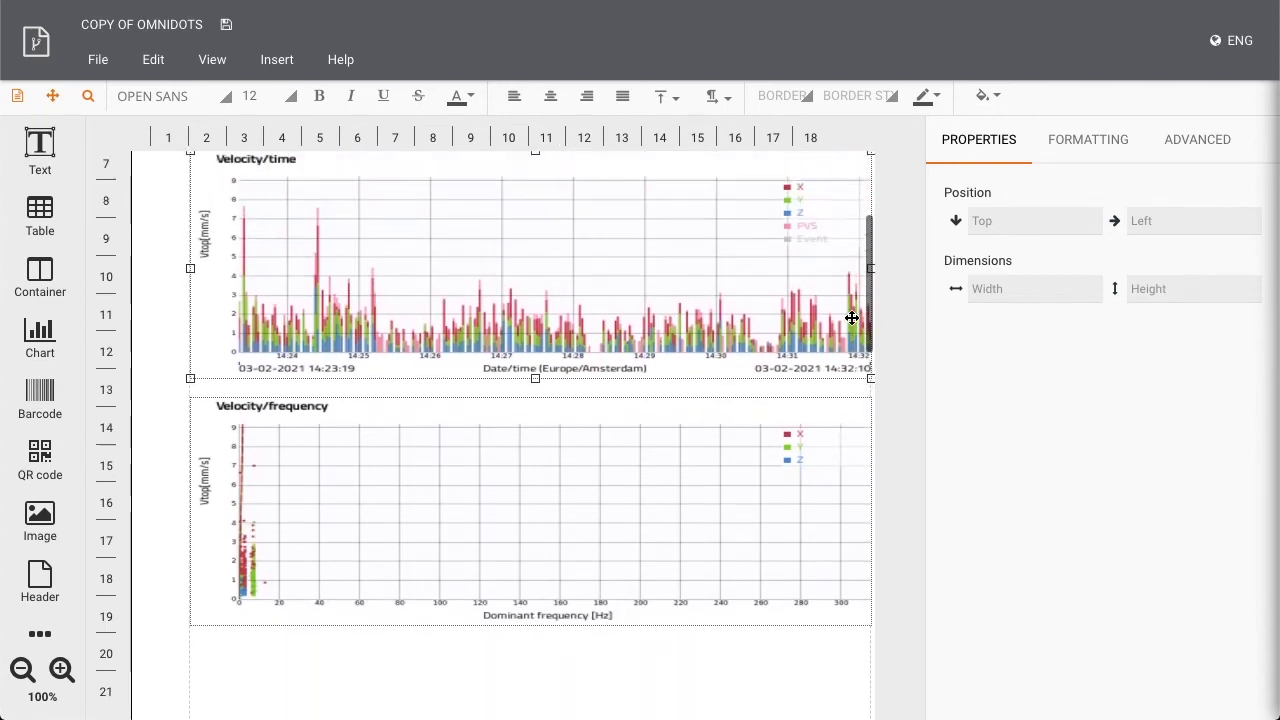
scroll(850, 322, "up", 1)
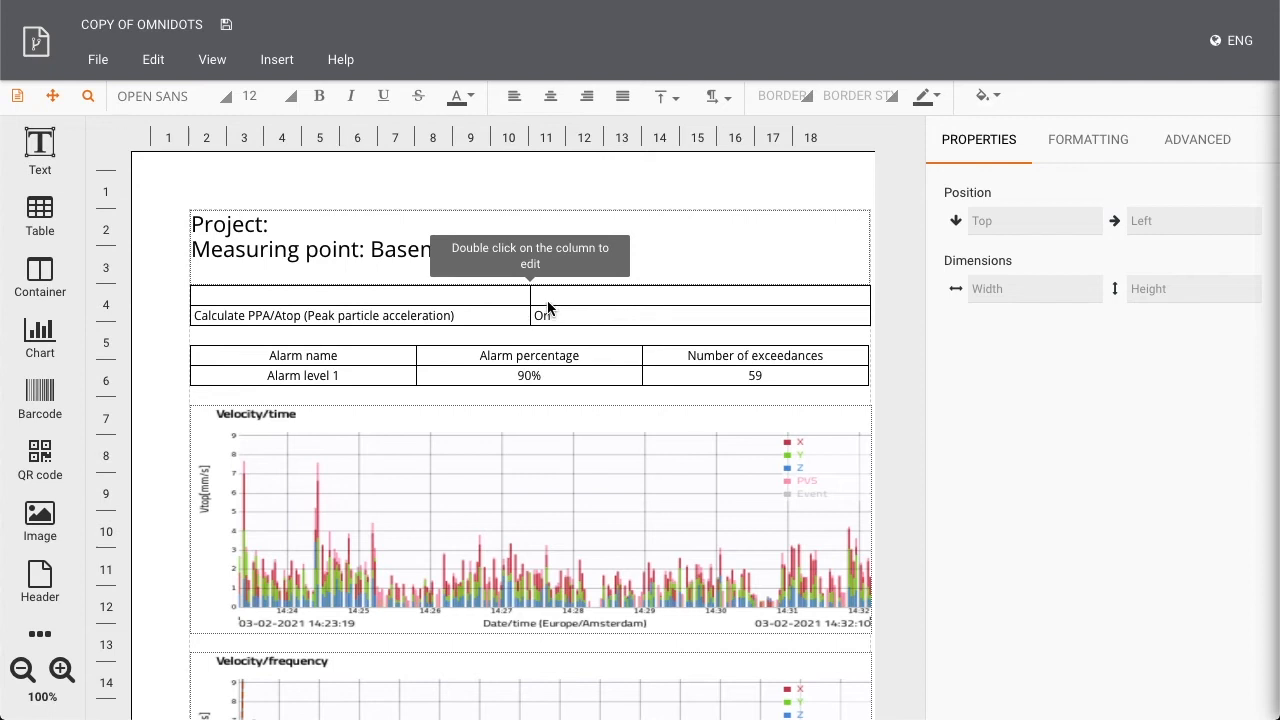
scroll(559, 347, "down", 3)
scroll(559, 347, "down", 10)
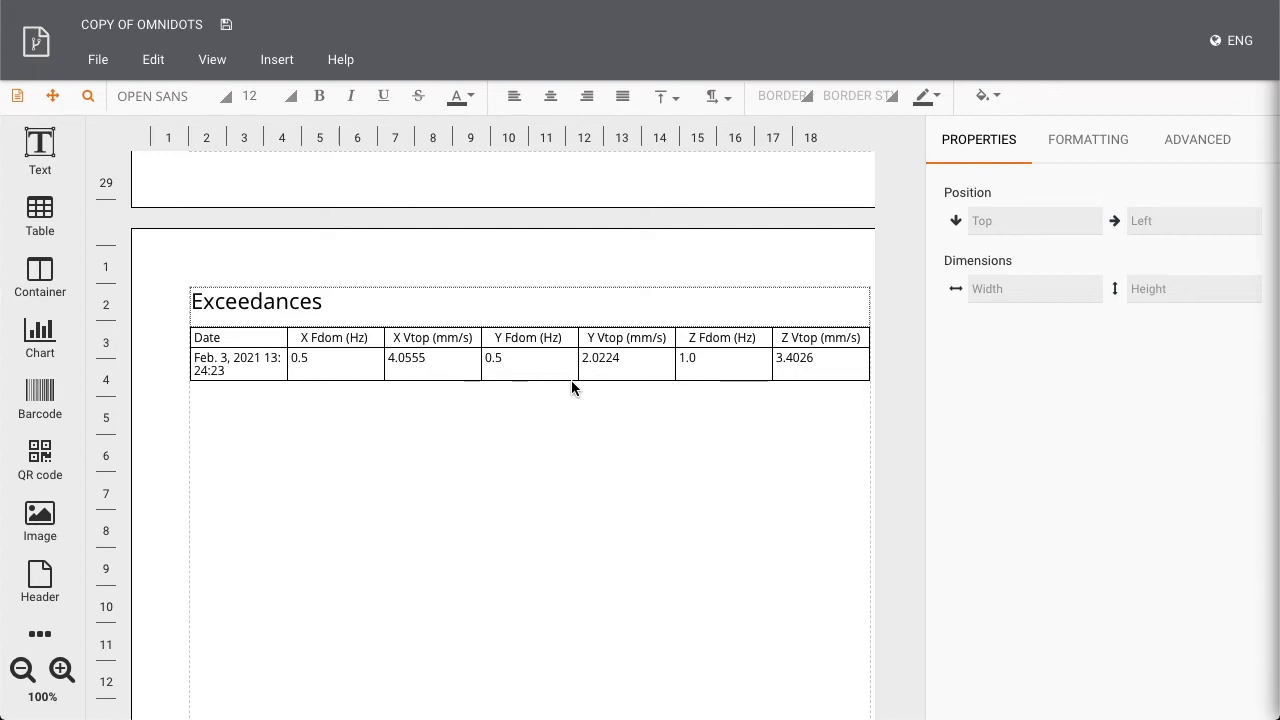
scroll(571, 380, "up", 6)
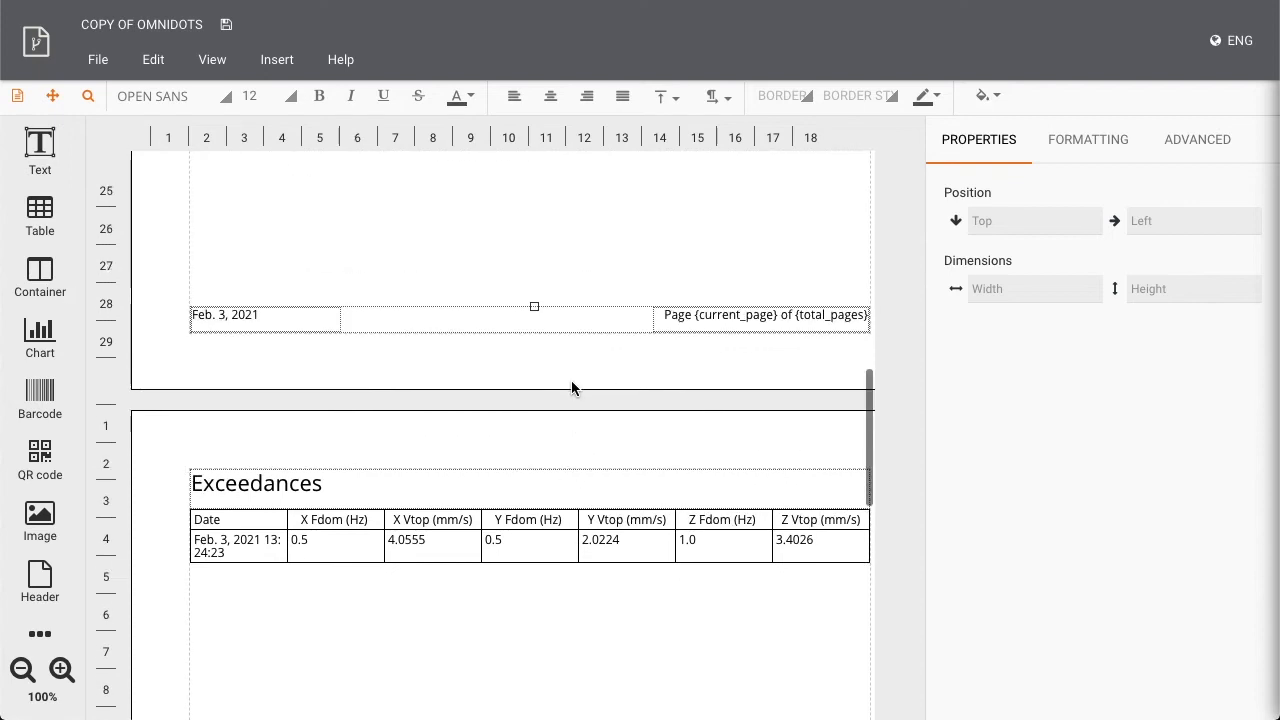
scroll(572, 383, "up", 5)
scroll(571, 380, "down", 1)
scroll(571, 396, "up", 1)
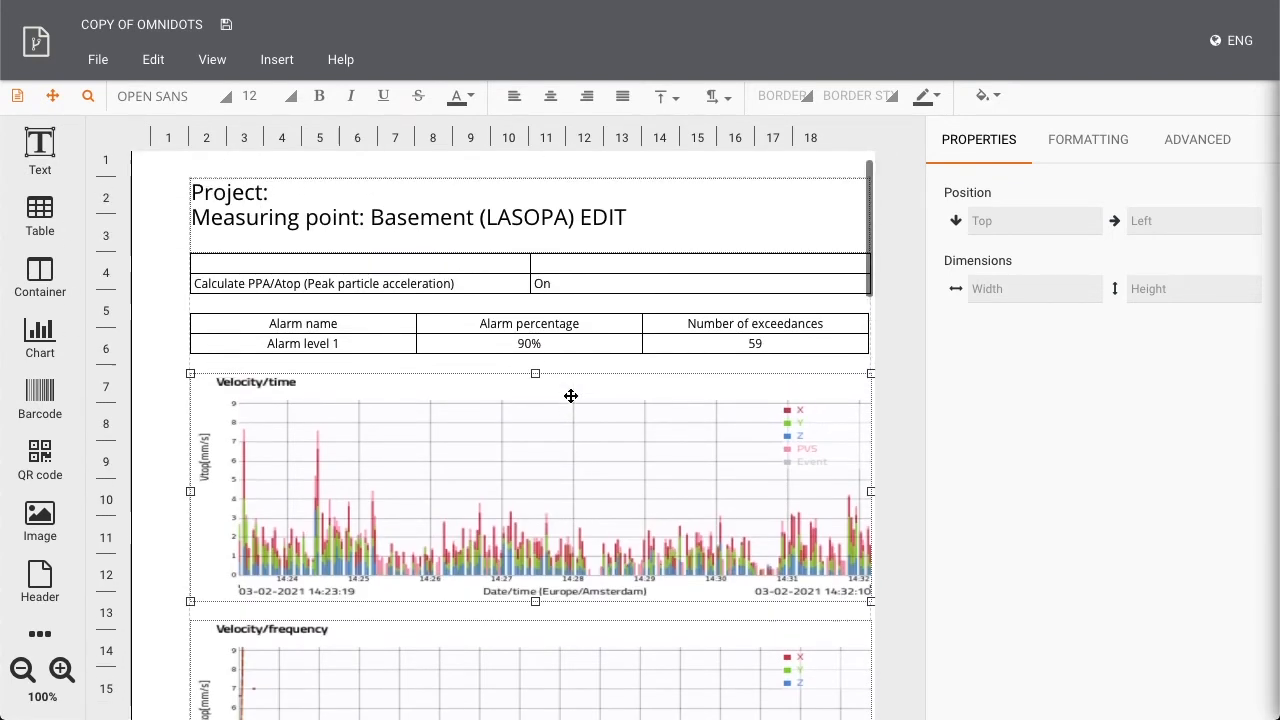
Remove the word "EDIT" from the end of the template's project and measuring point heading.
left_click(616, 250)
double_click(620, 251)
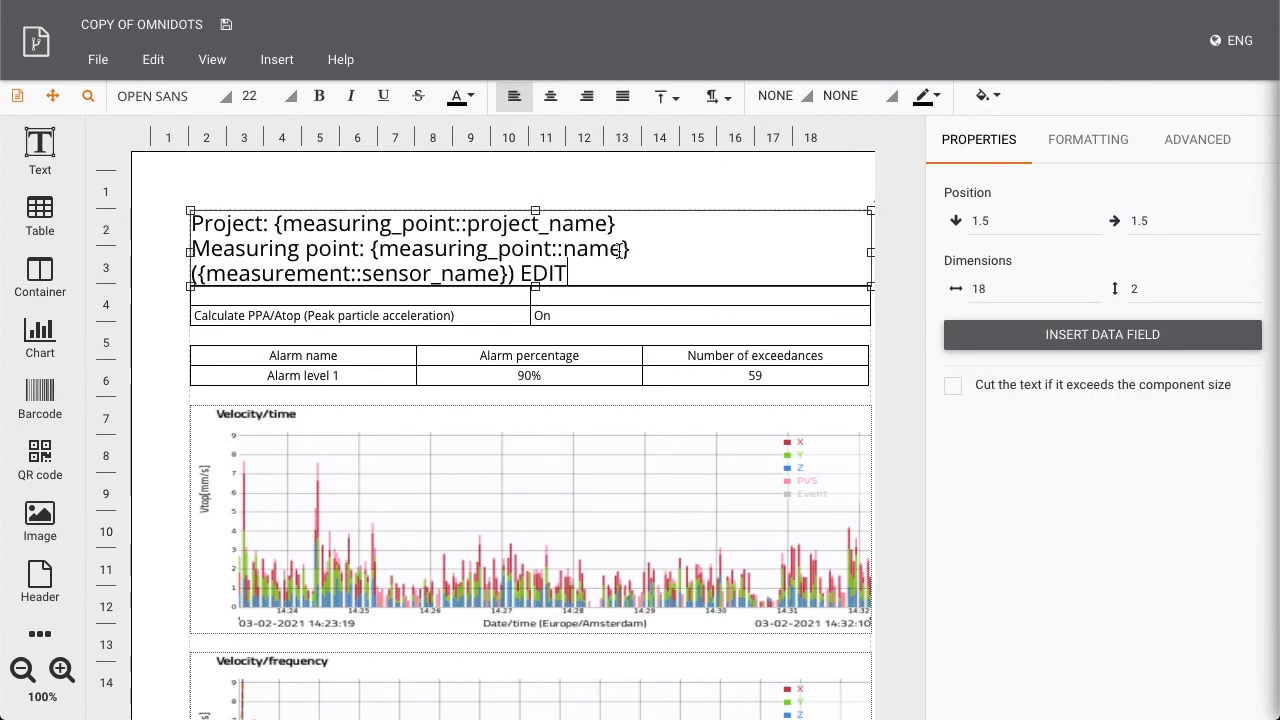
double_click(533, 272)
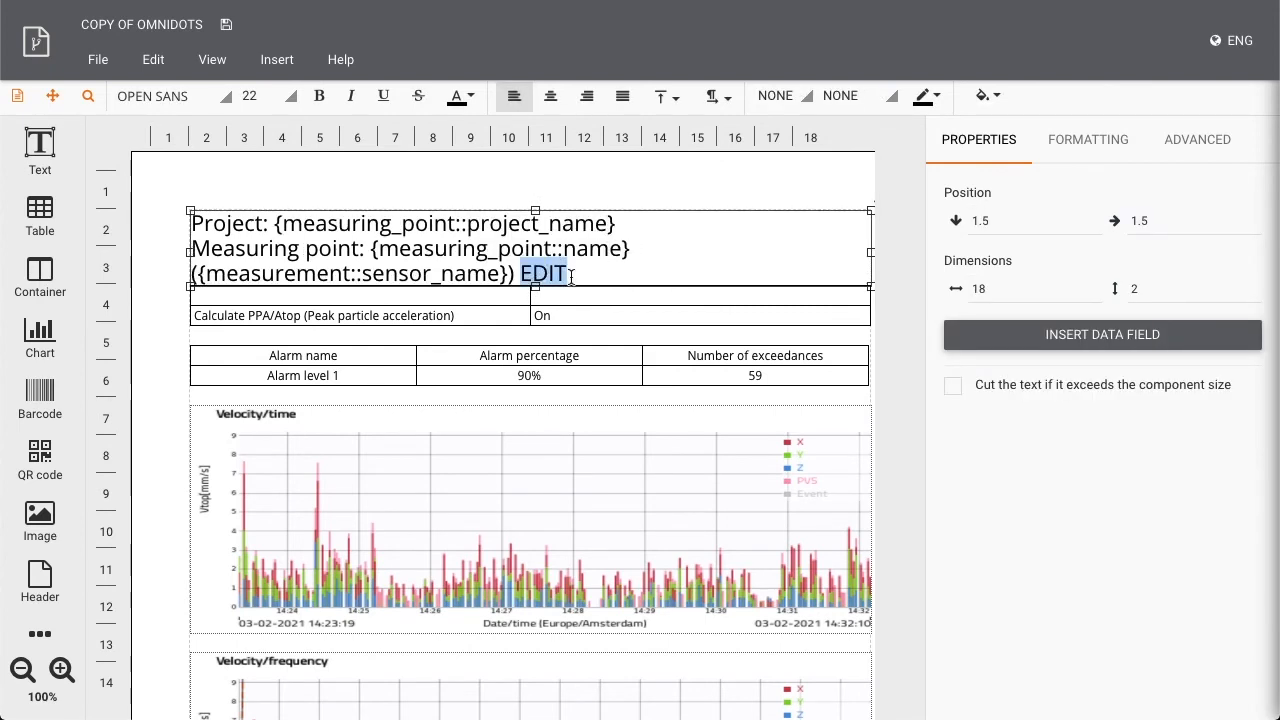
key("BackSpace")
key("BackSpace")
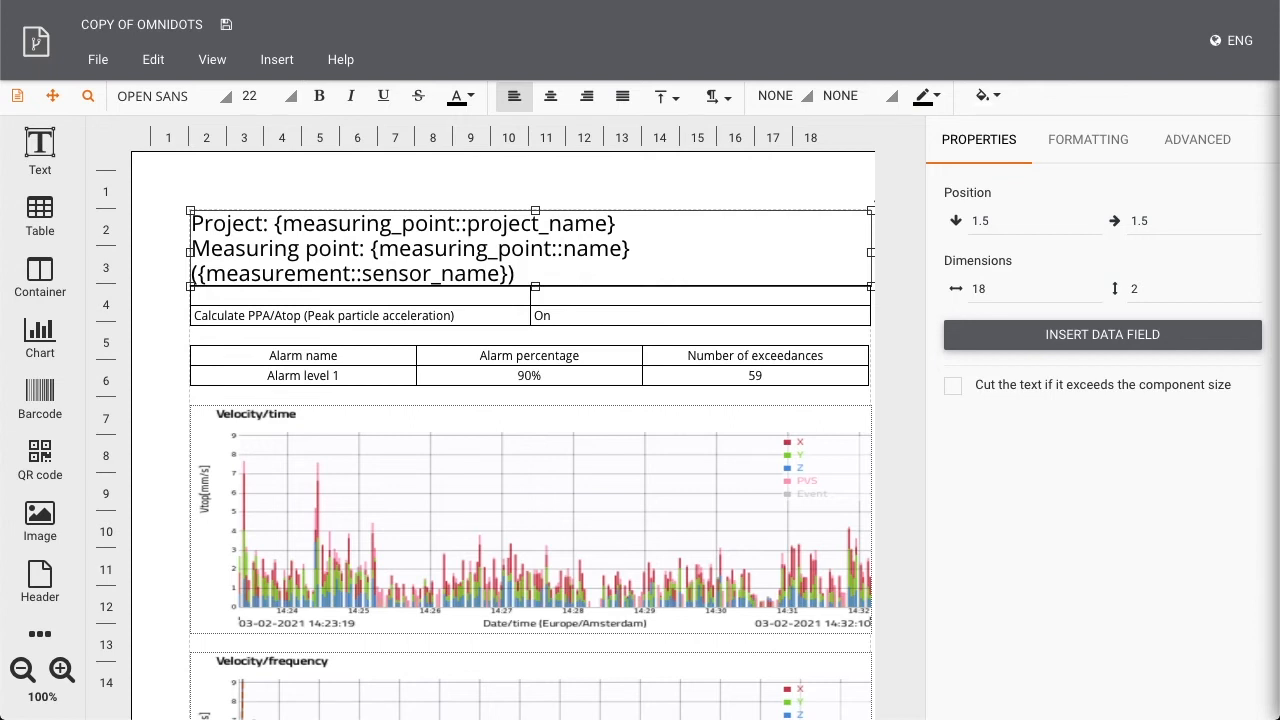
Add "X" to the end of the "Alarm percentage" column header in the alarm table.
left_click(568, 357)
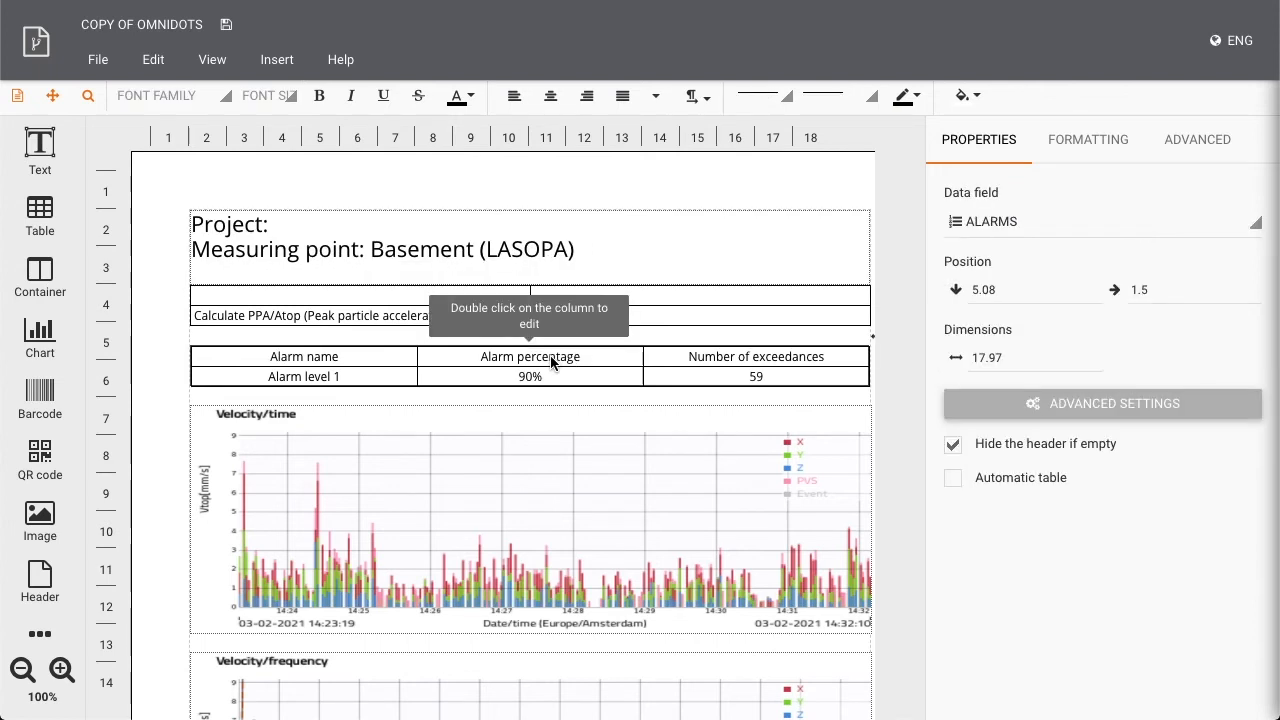
double_click(553, 360)
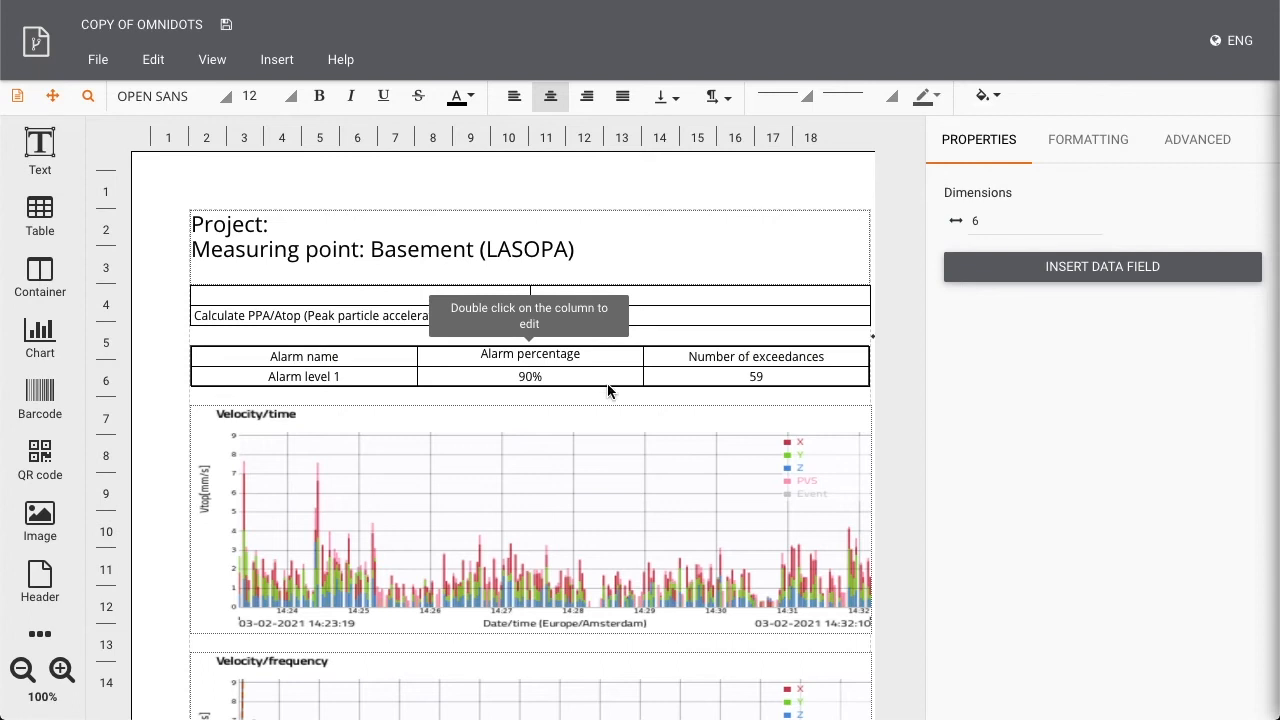
type("X")
left_click(700, 240)
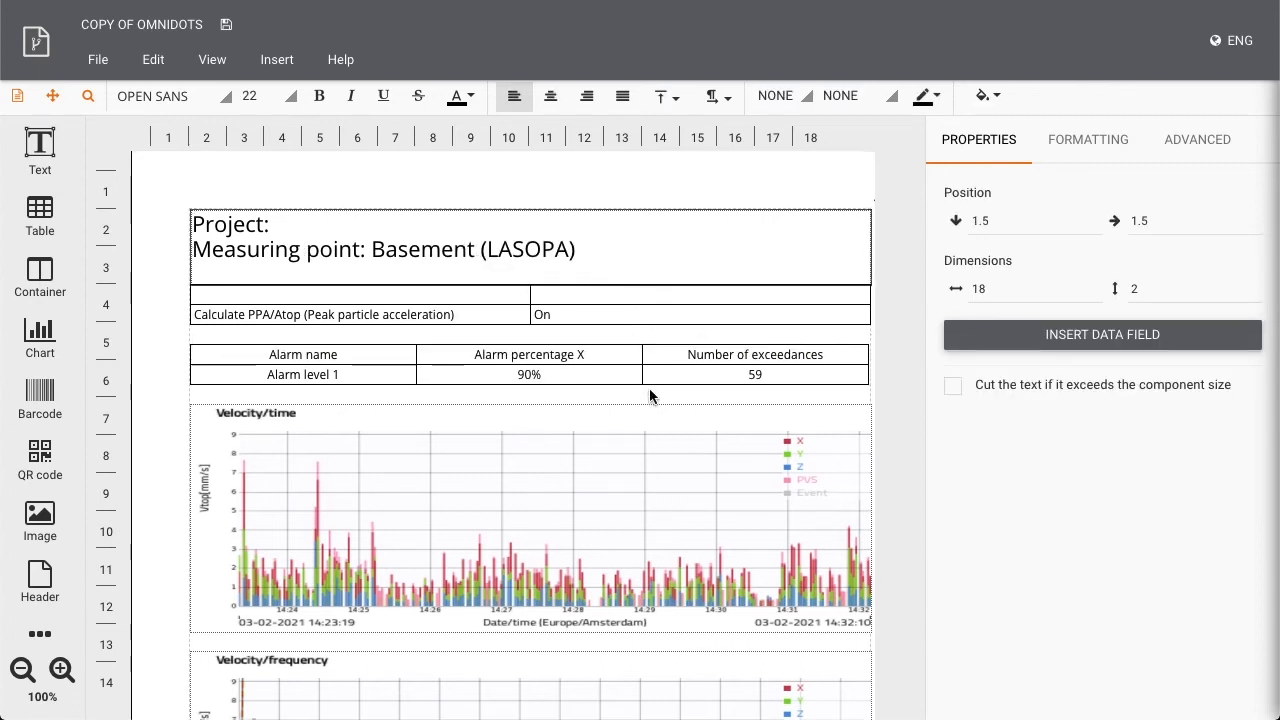
Add a text box about 9 wide and 1.06 high in the blank area below the Velocity/frequency chart.
scroll(650, 392, "down", 1)
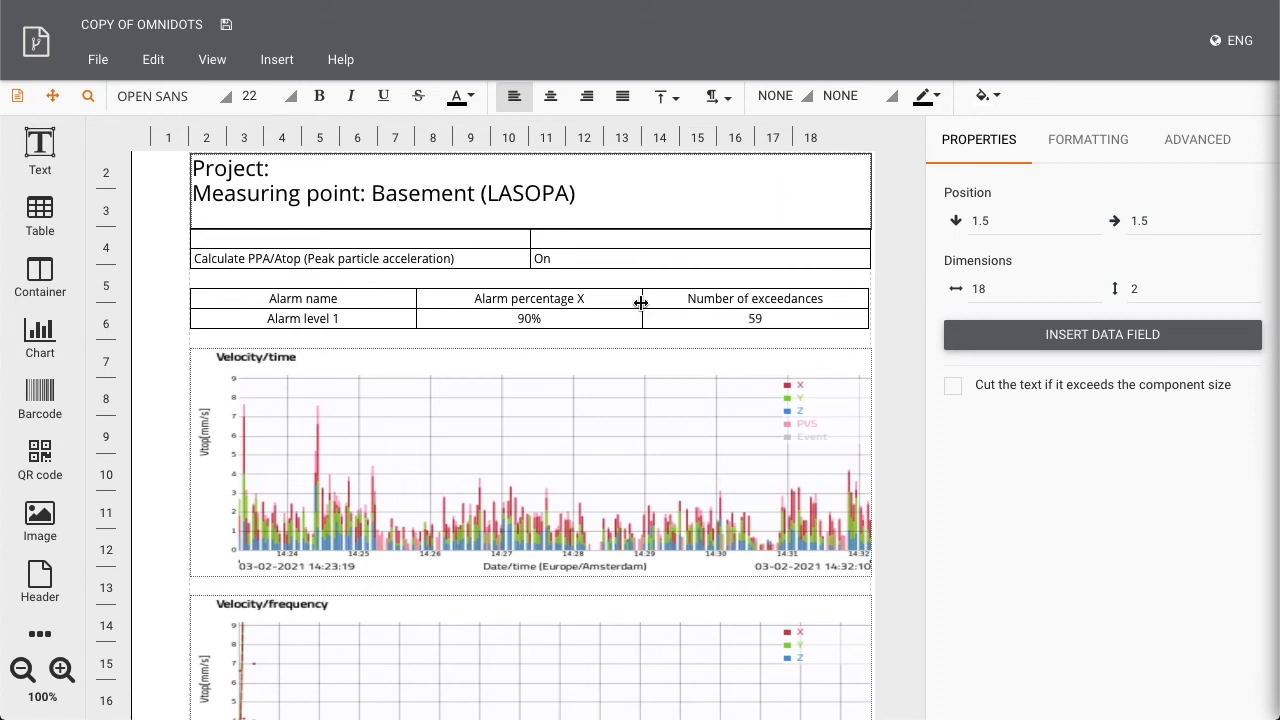
scroll(440, 420, "down", 10)
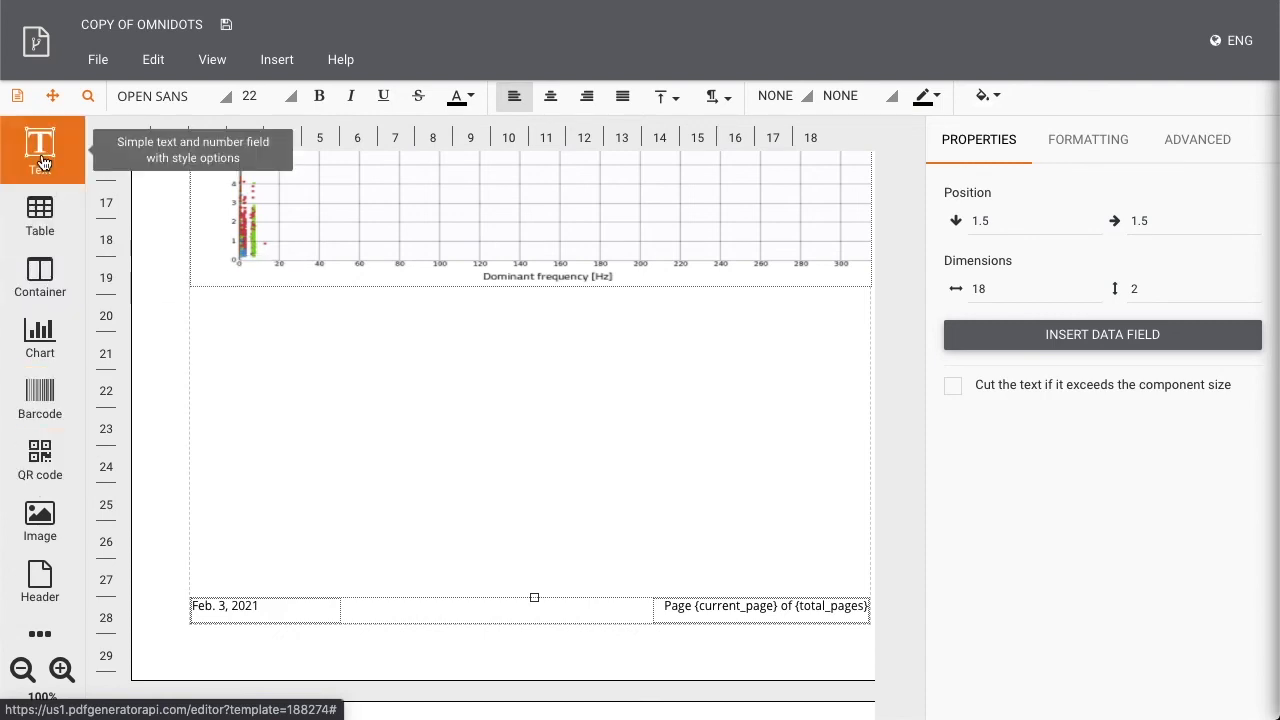
left_click_drag(42, 162, 366, 212)
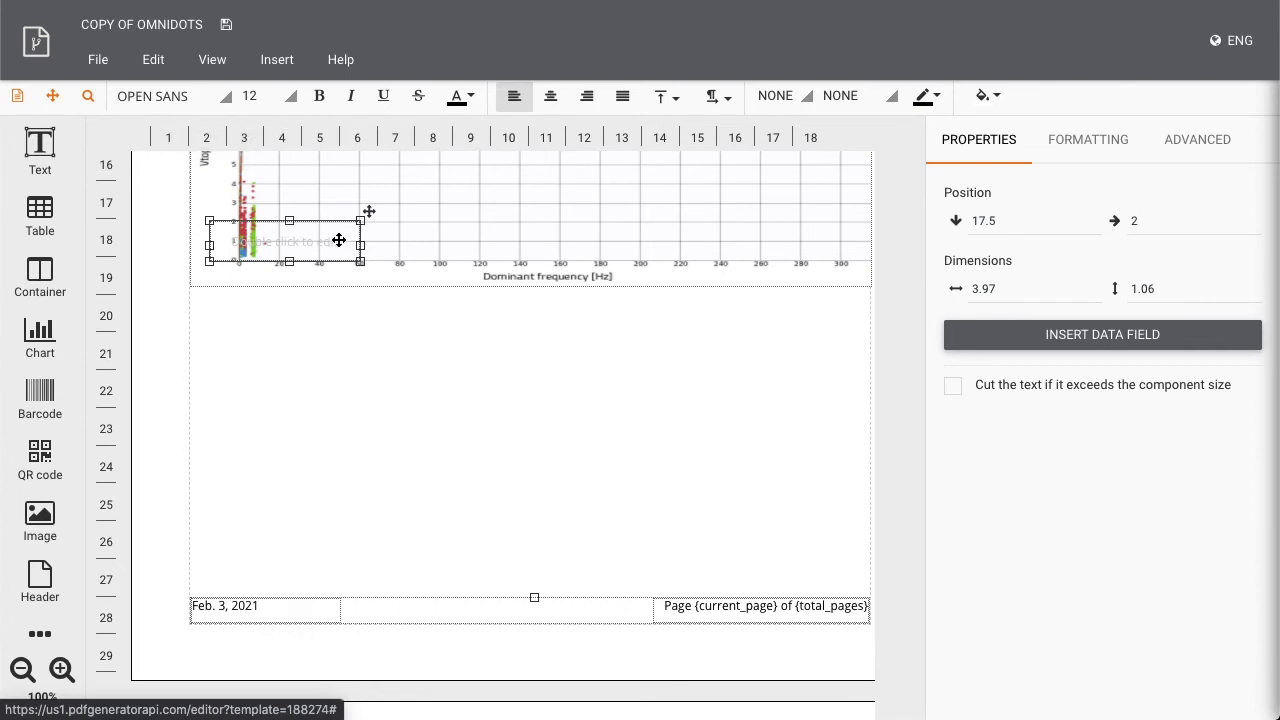
left_click_drag(367, 214, 571, 337)
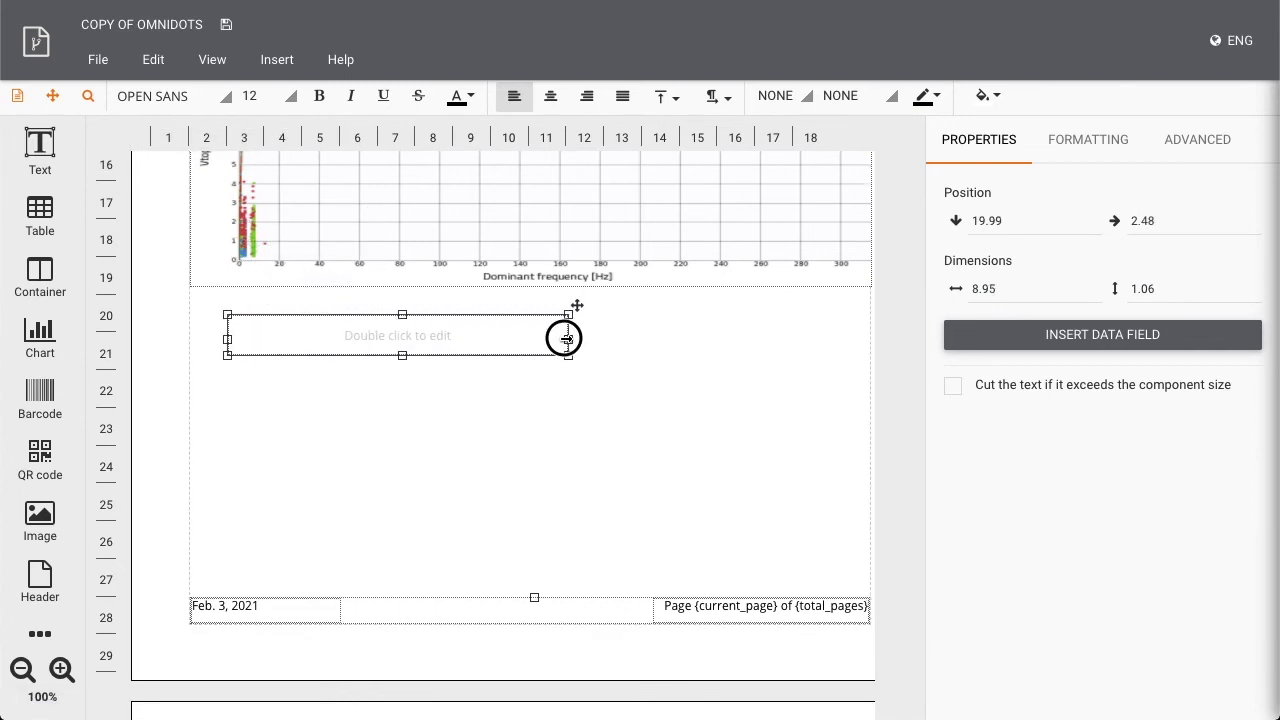
scroll(478, 340, "down", 10)
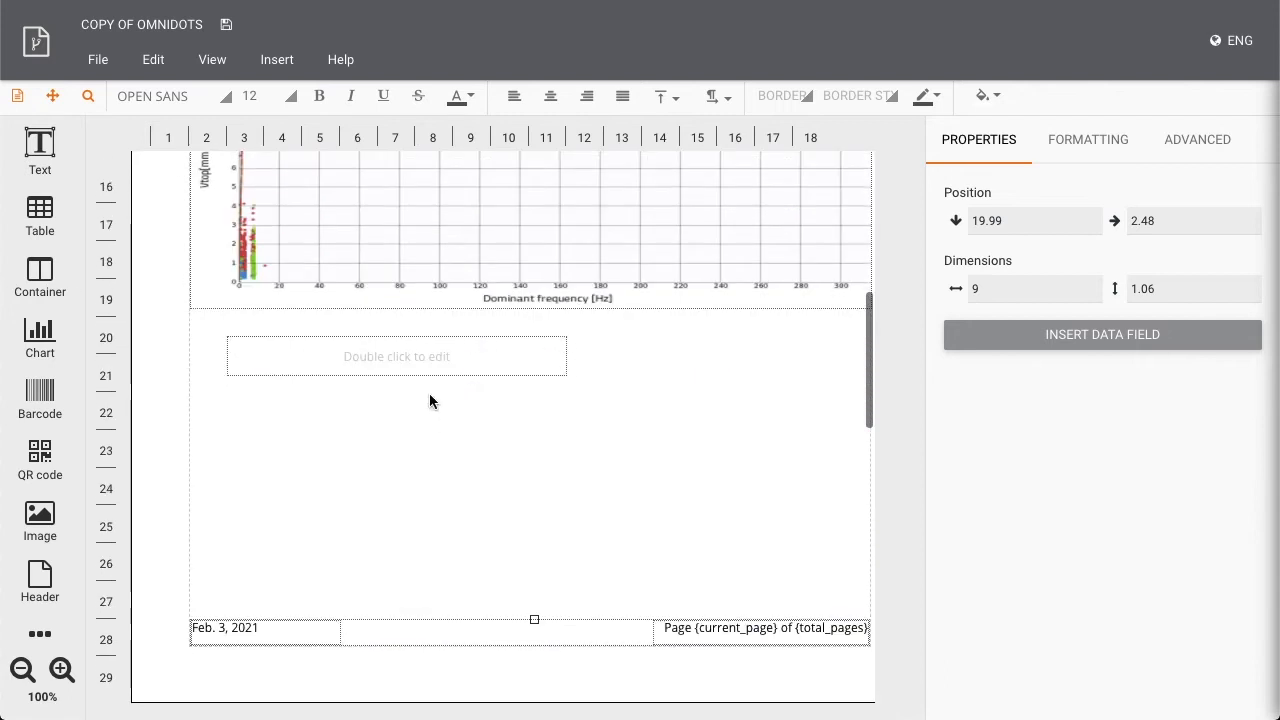
Insert the date data field from alarm_records into the new text box below the Velocity/frequency chart.
left_click(429, 360)
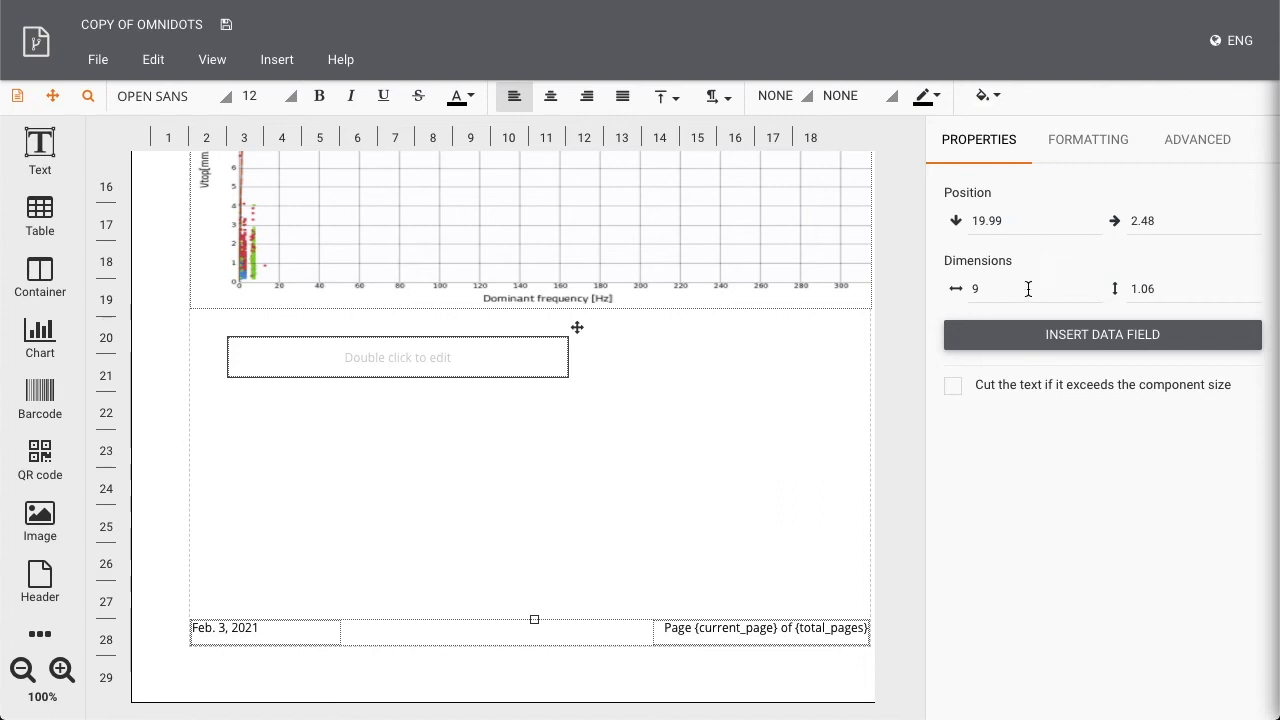
left_click(1087, 145)
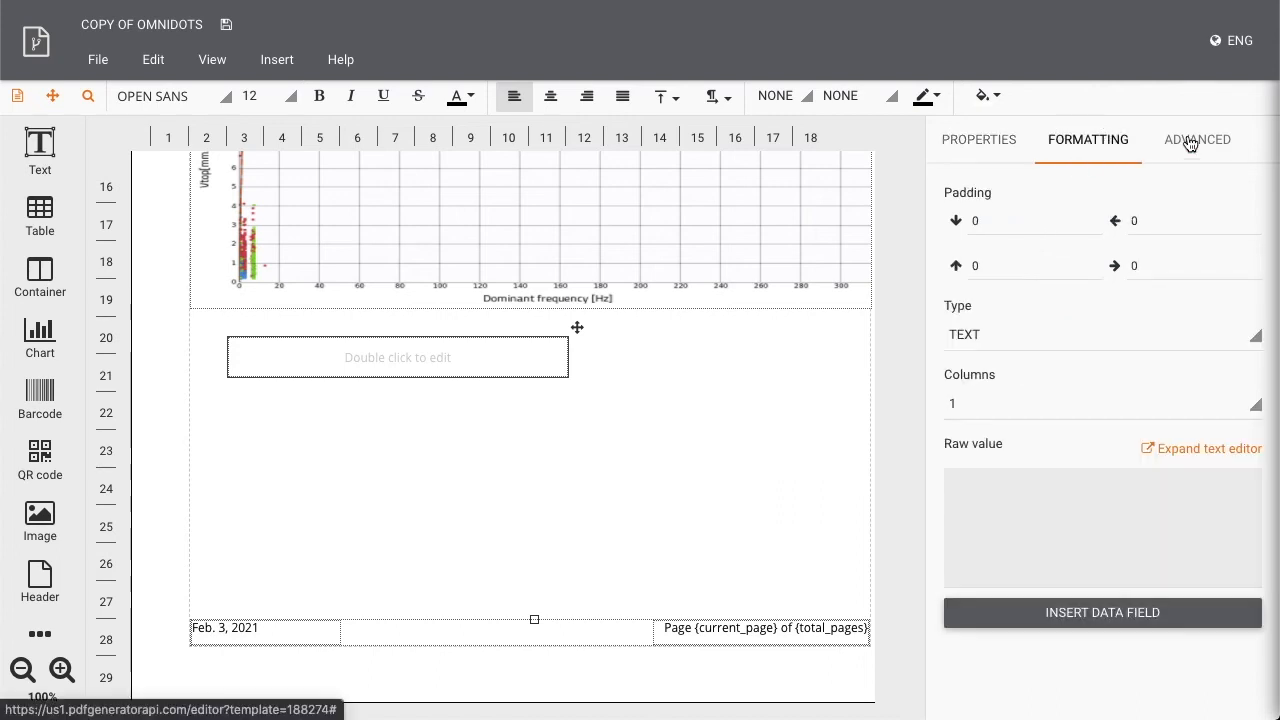
left_click(1201, 136)
left_click(967, 148)
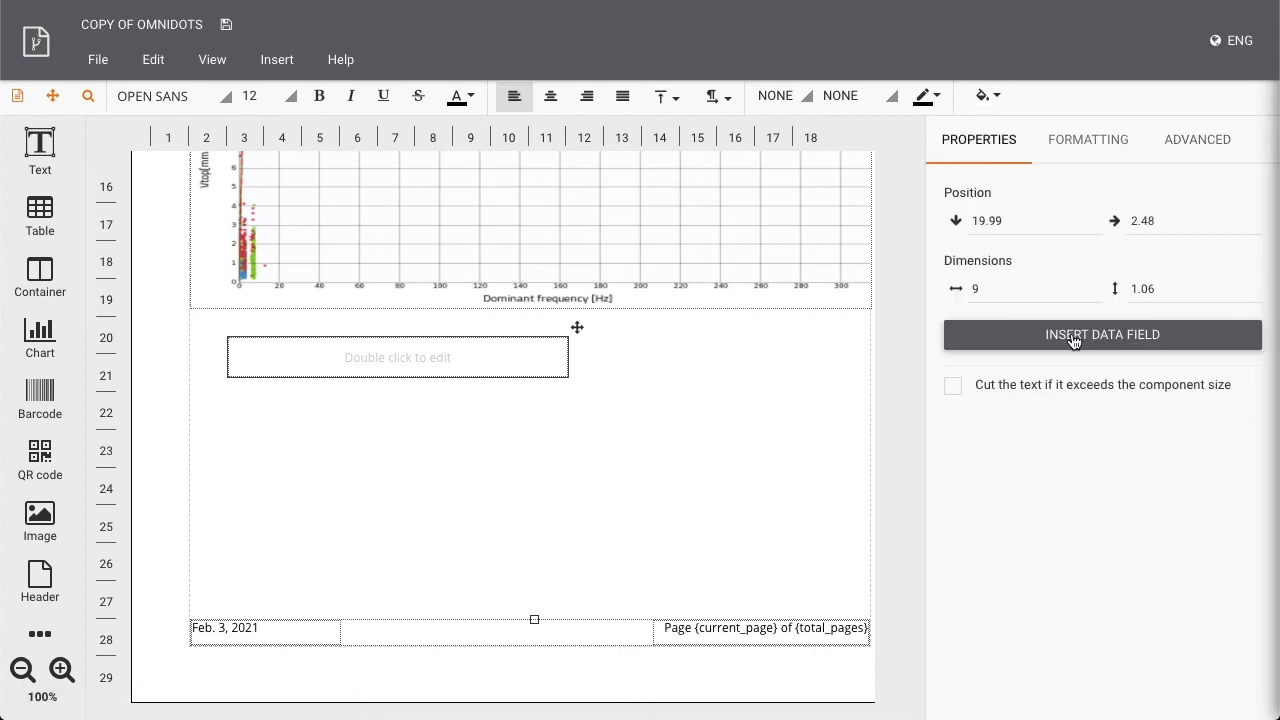
left_click(1072, 338)
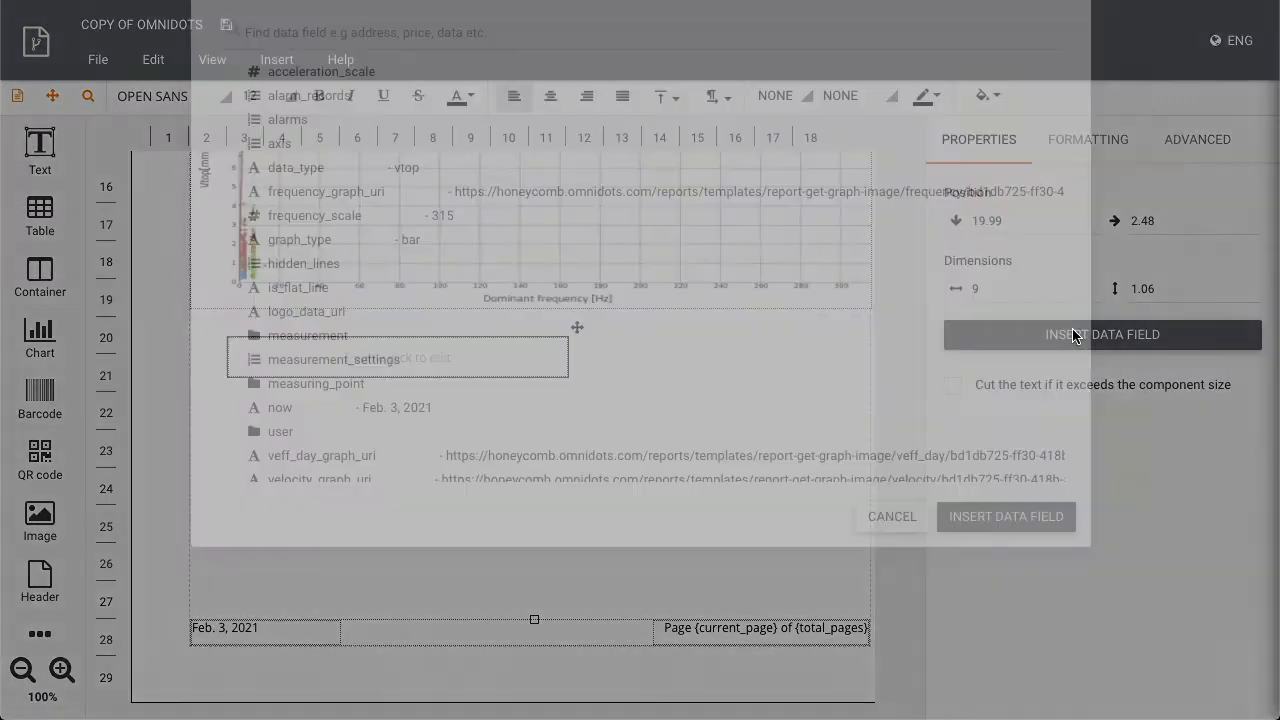
scroll(328, 261, "down", 2)
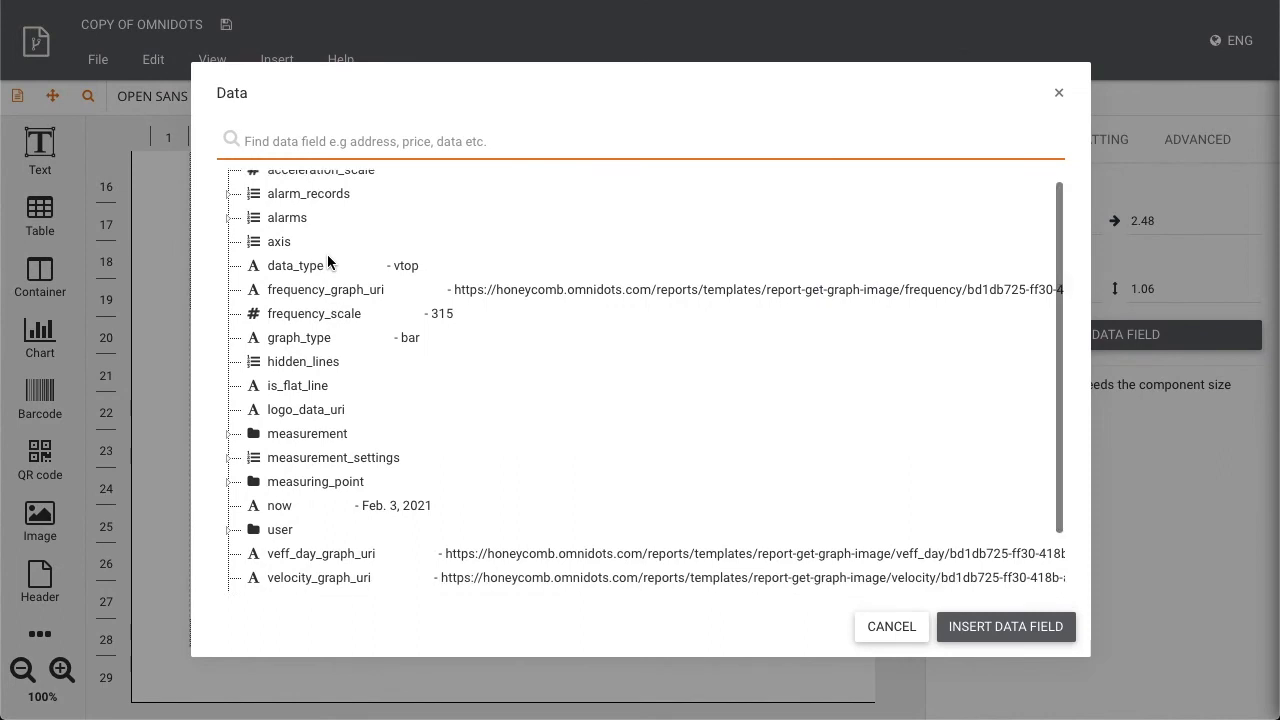
scroll(330, 263, "up", 2)
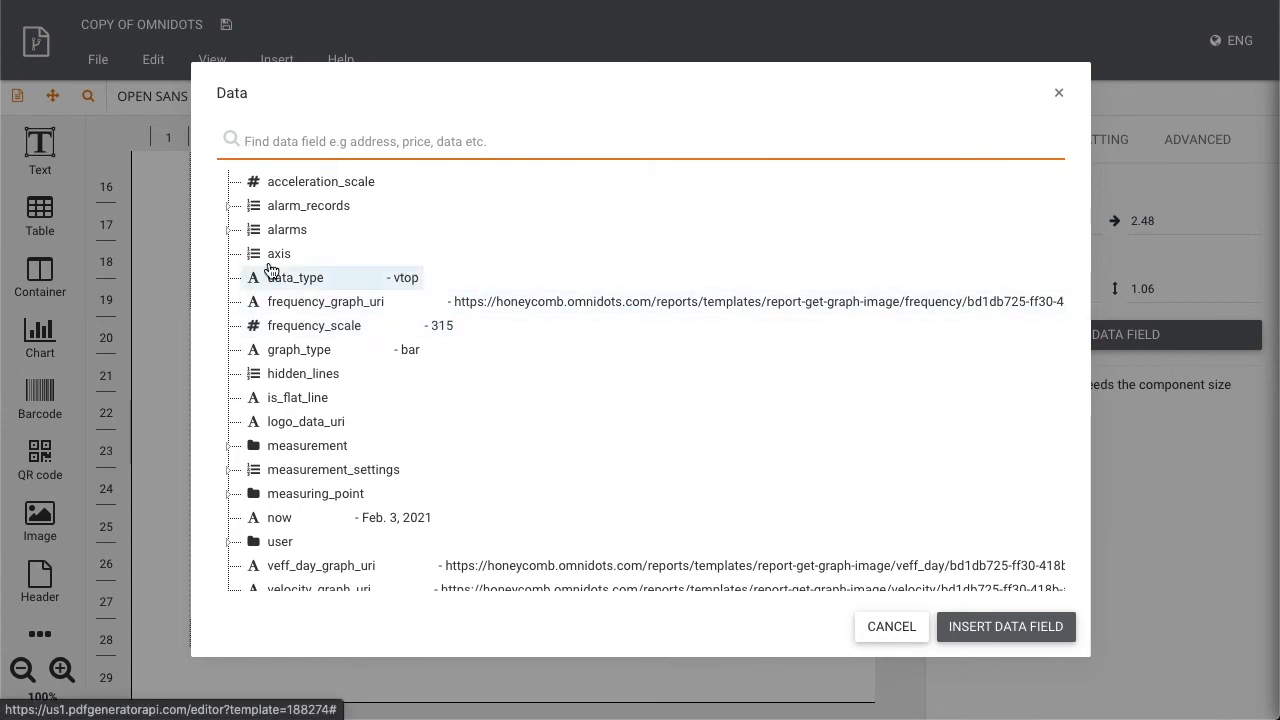
left_click(229, 206)
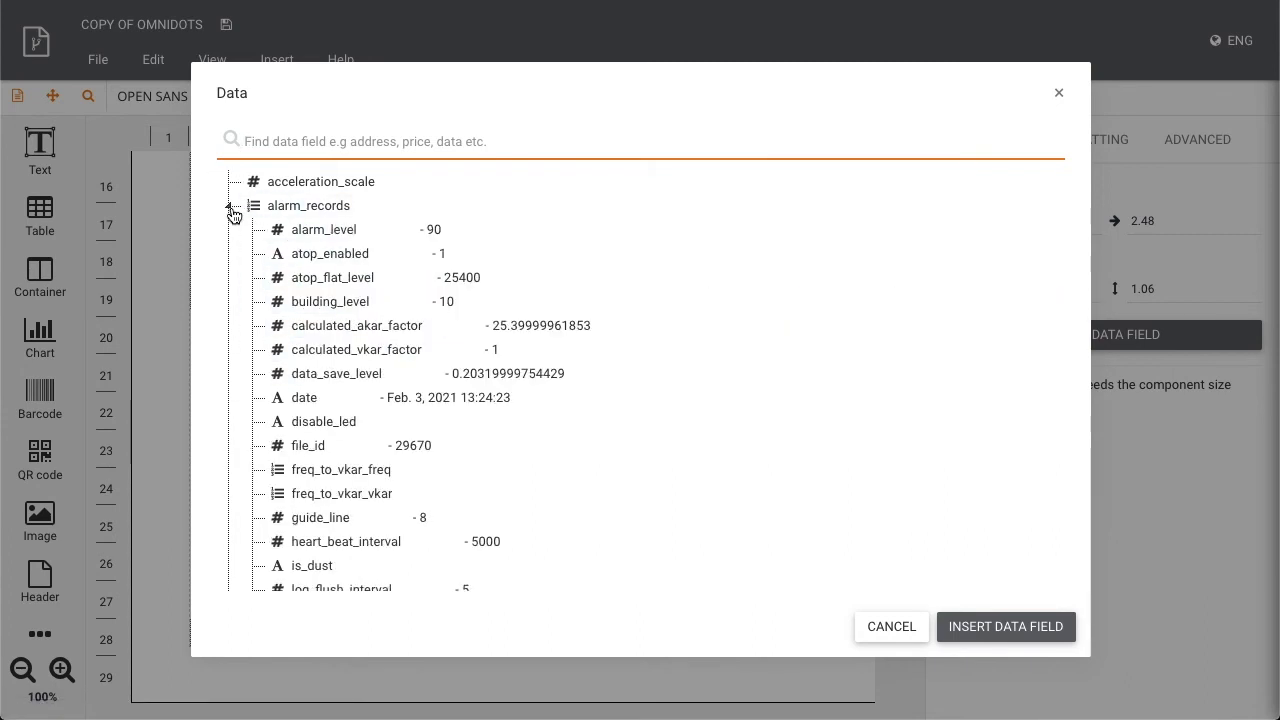
left_click(389, 399)
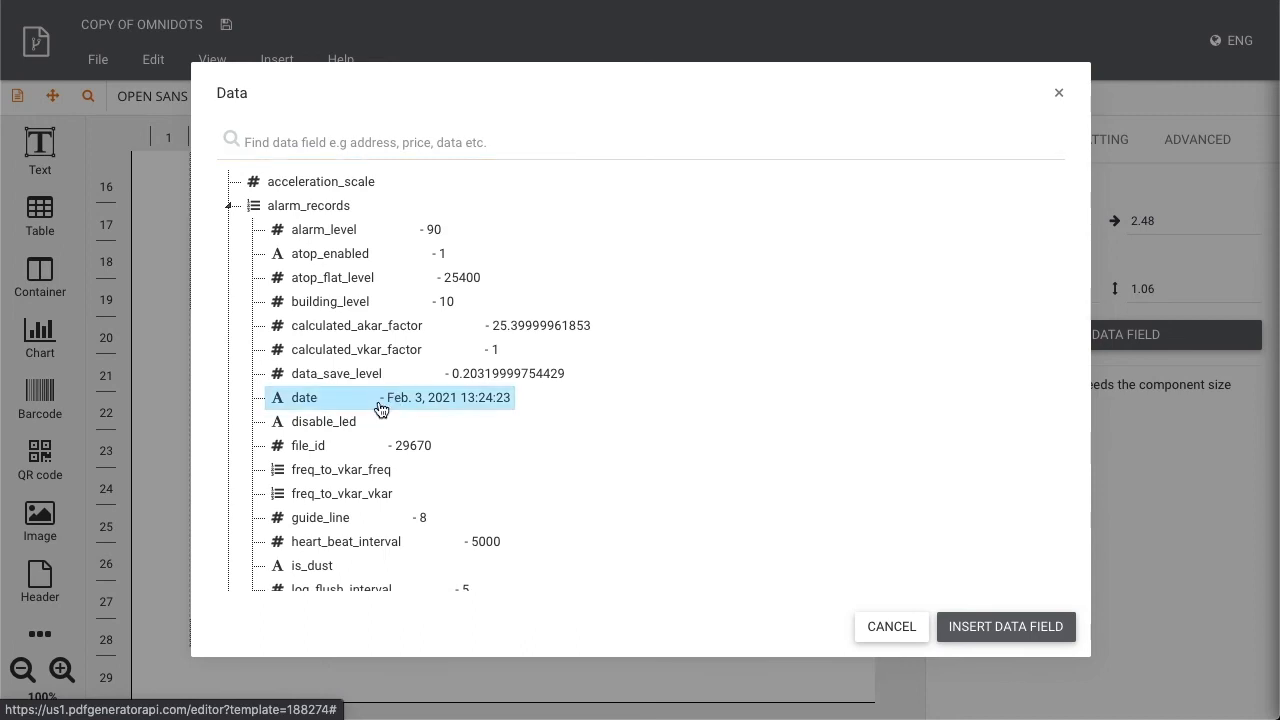
left_click(995, 628)
left_click(371, 351)
left_click(569, 395)
left_click(563, 374)
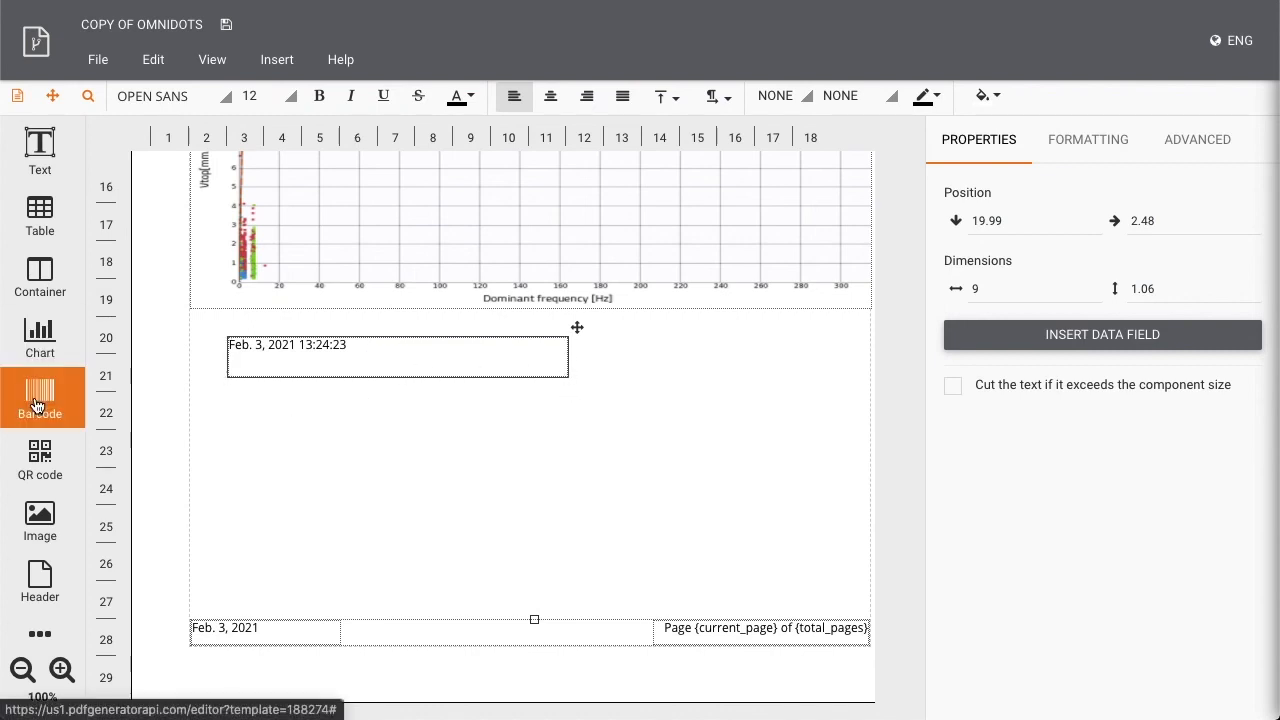
Place a QR code about 2.65 wide below the date text box and set its value to the measurement's sensor_name data field.
left_click_drag(40, 458, 283, 272)
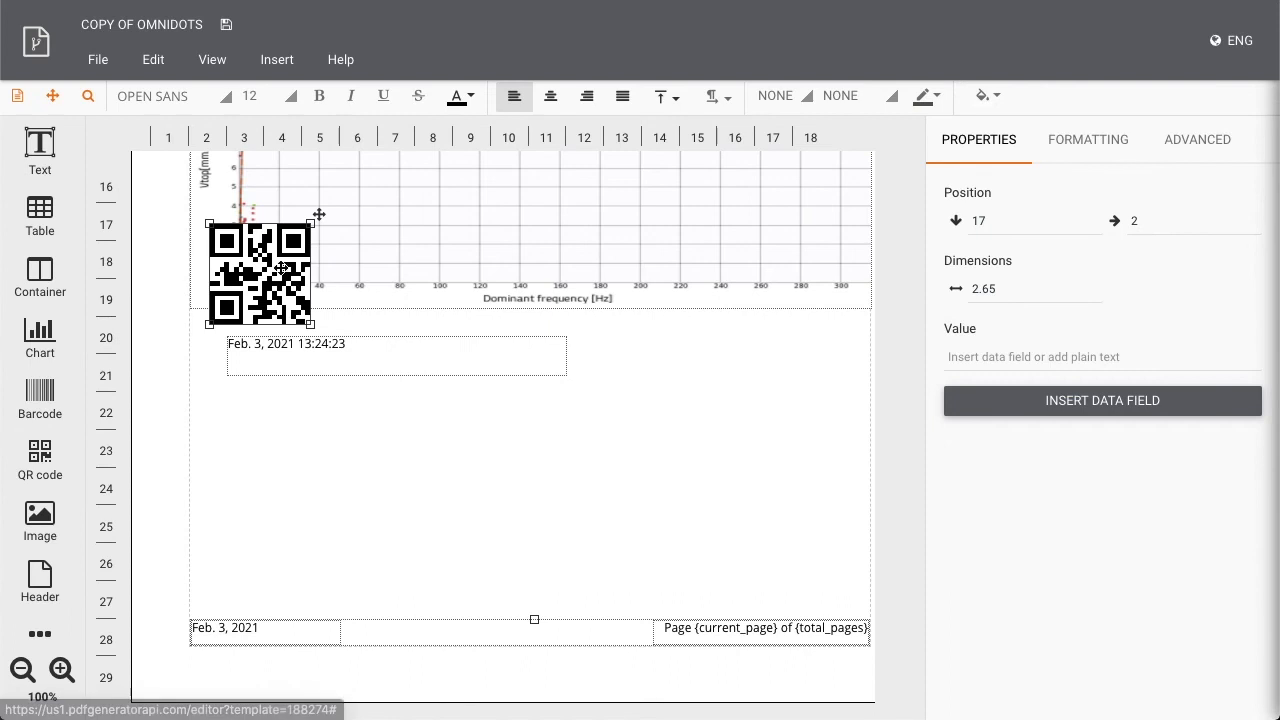
left_click_drag(320, 209, 355, 403)
left_click(1108, 398)
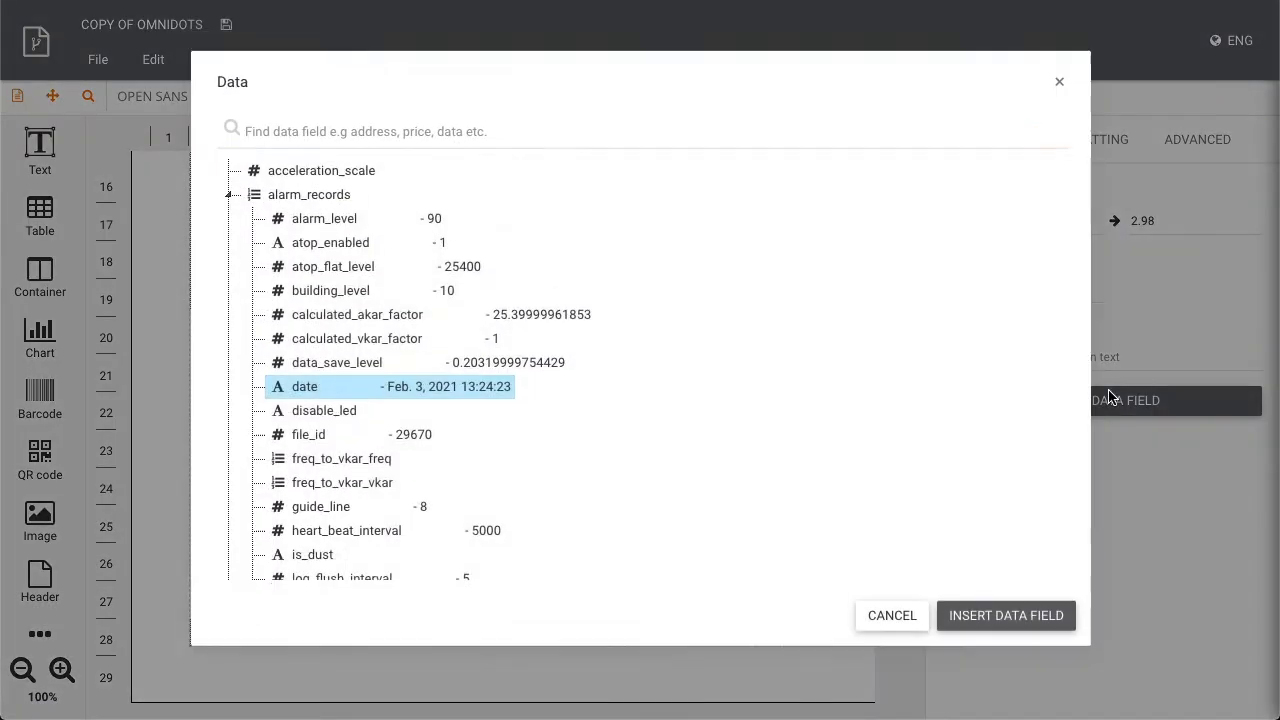
left_click(223, 210)
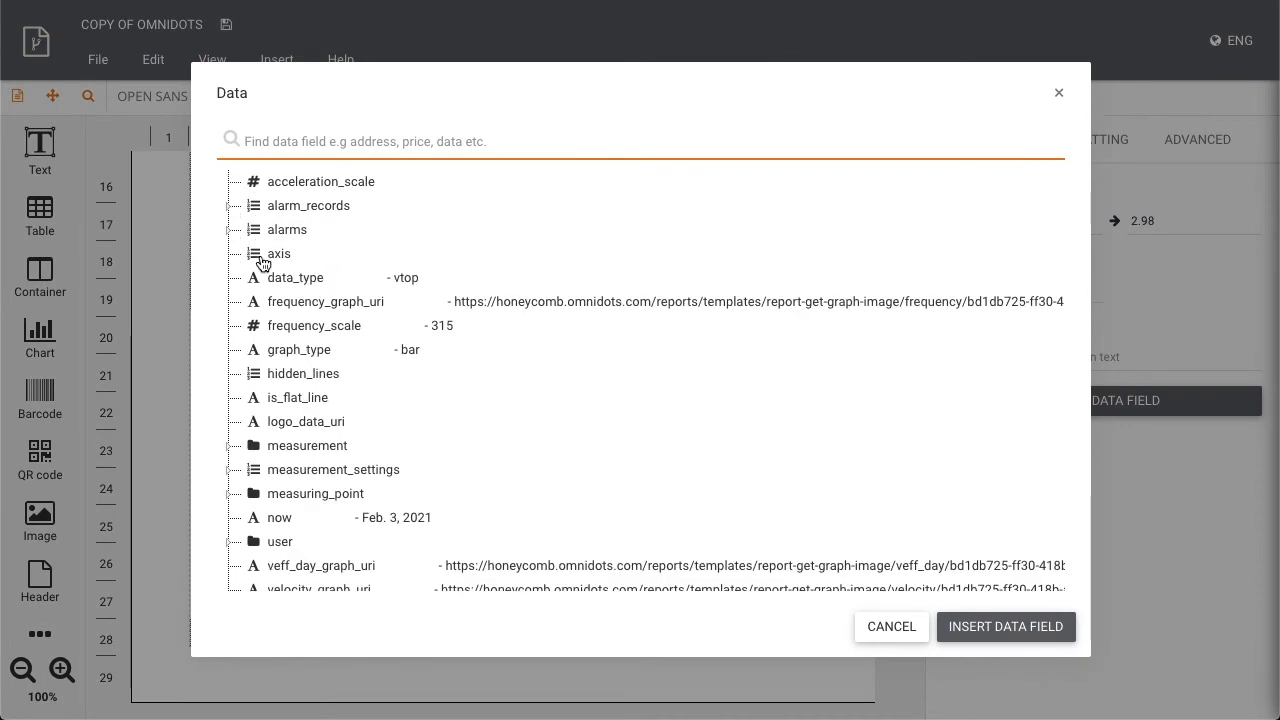
scroll(327, 354, "down", 1)
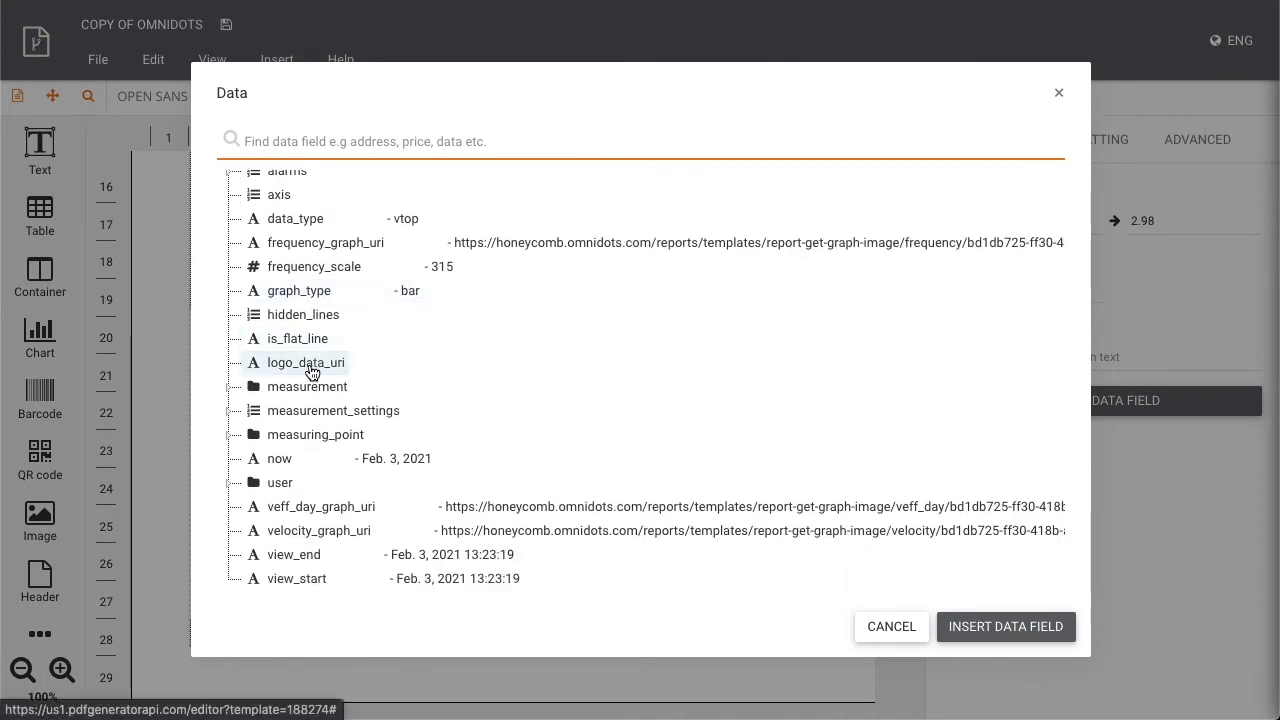
left_click(230, 438)
scroll(307, 420, "down", 2)
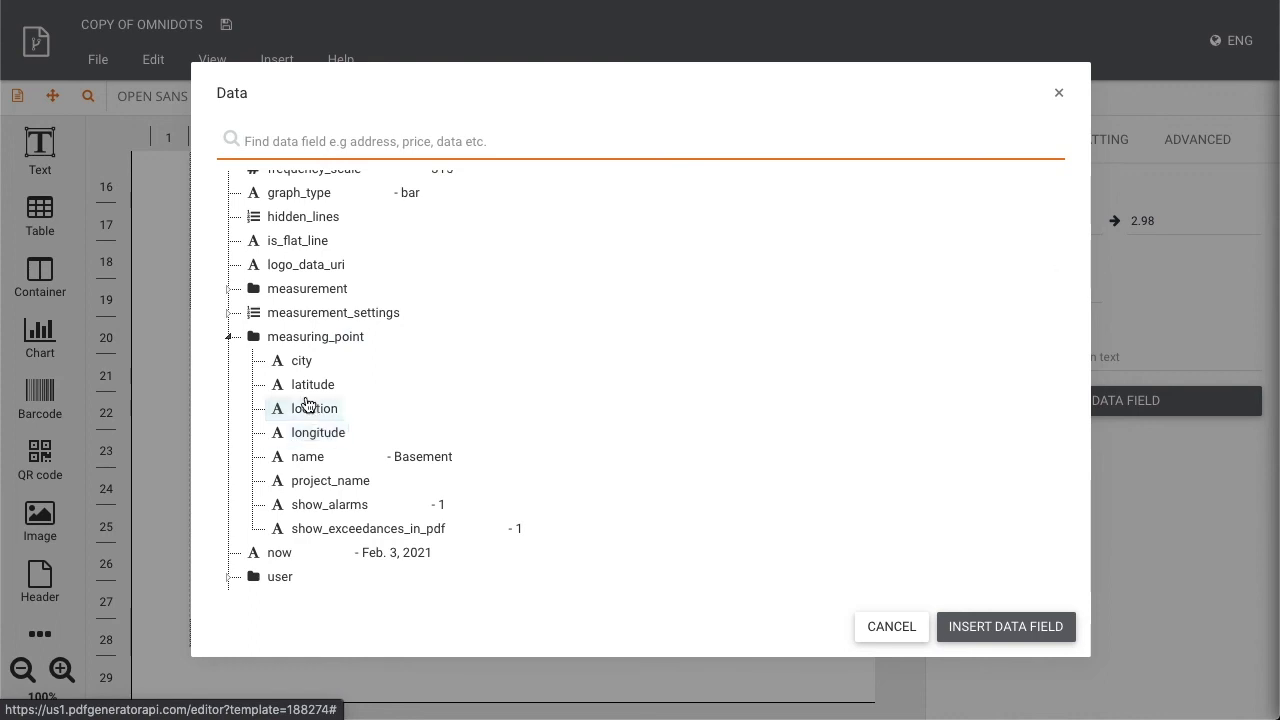
left_click(231, 314)
left_click(229, 289)
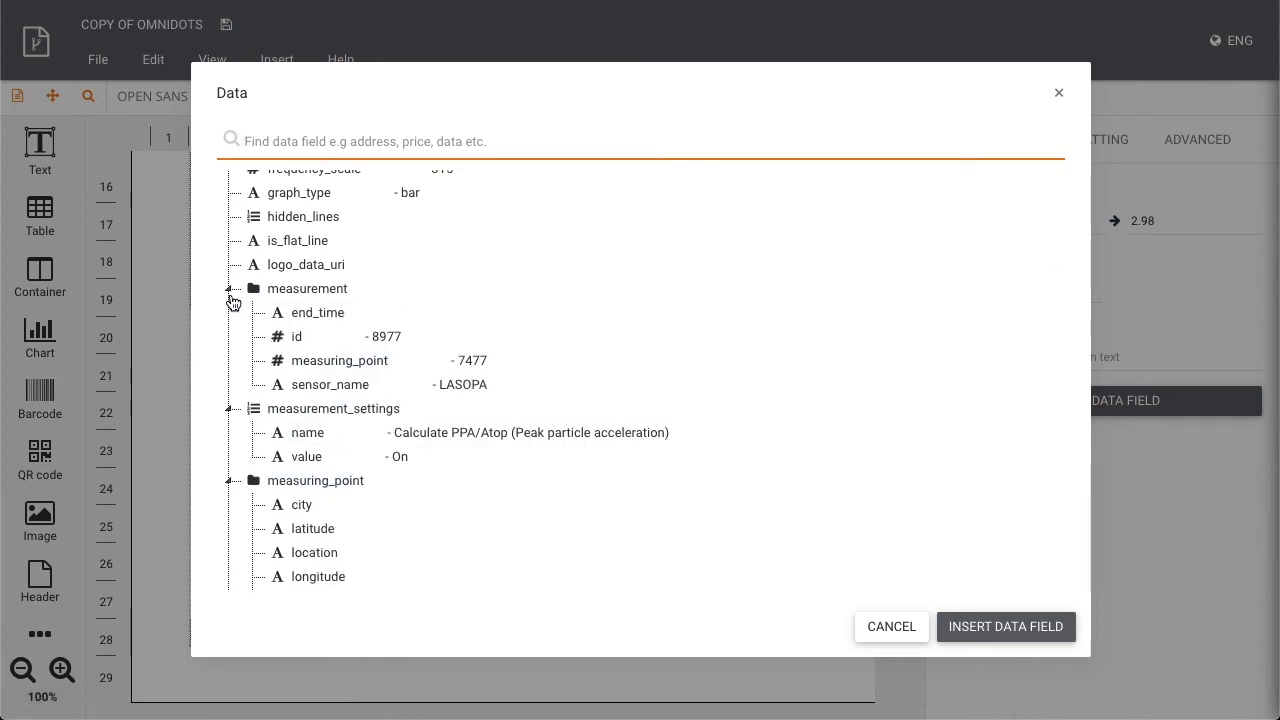
scroll(329, 330, "down", 1)
left_click(331, 340)
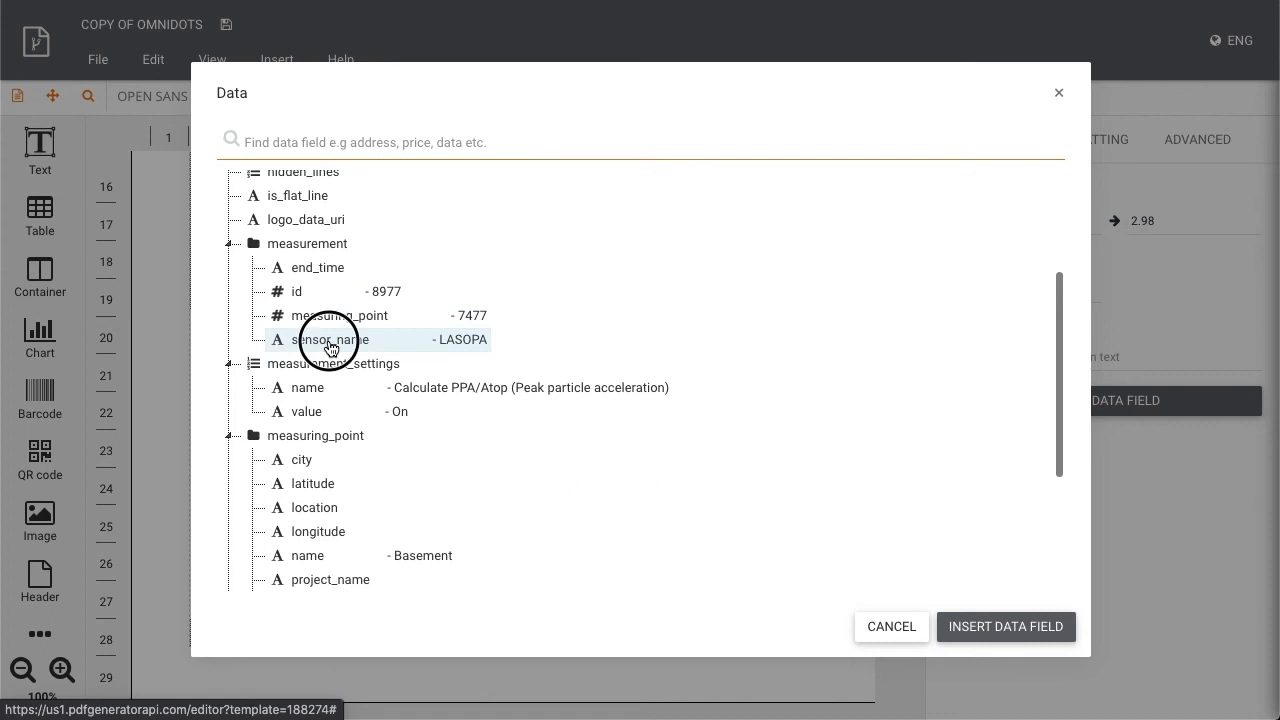
left_click(1005, 626)
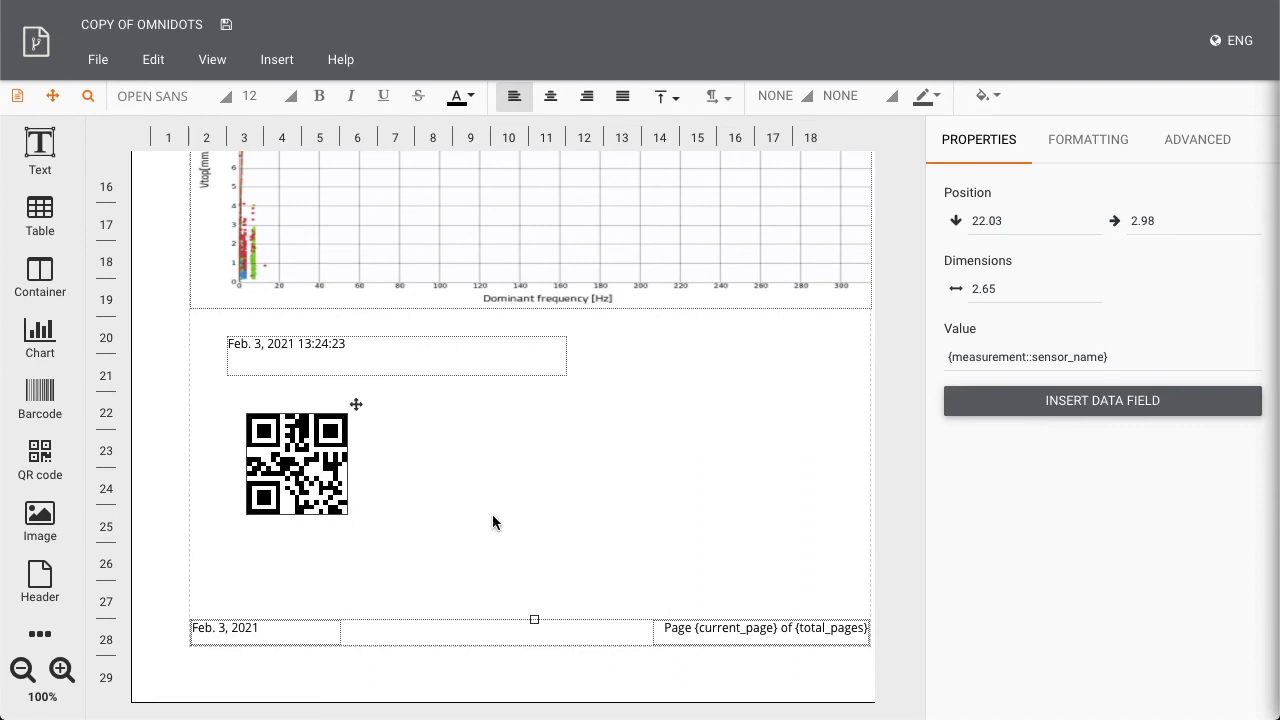
Save the edited template and return to the report templates overview.
scroll(556, 532, "up", 10)
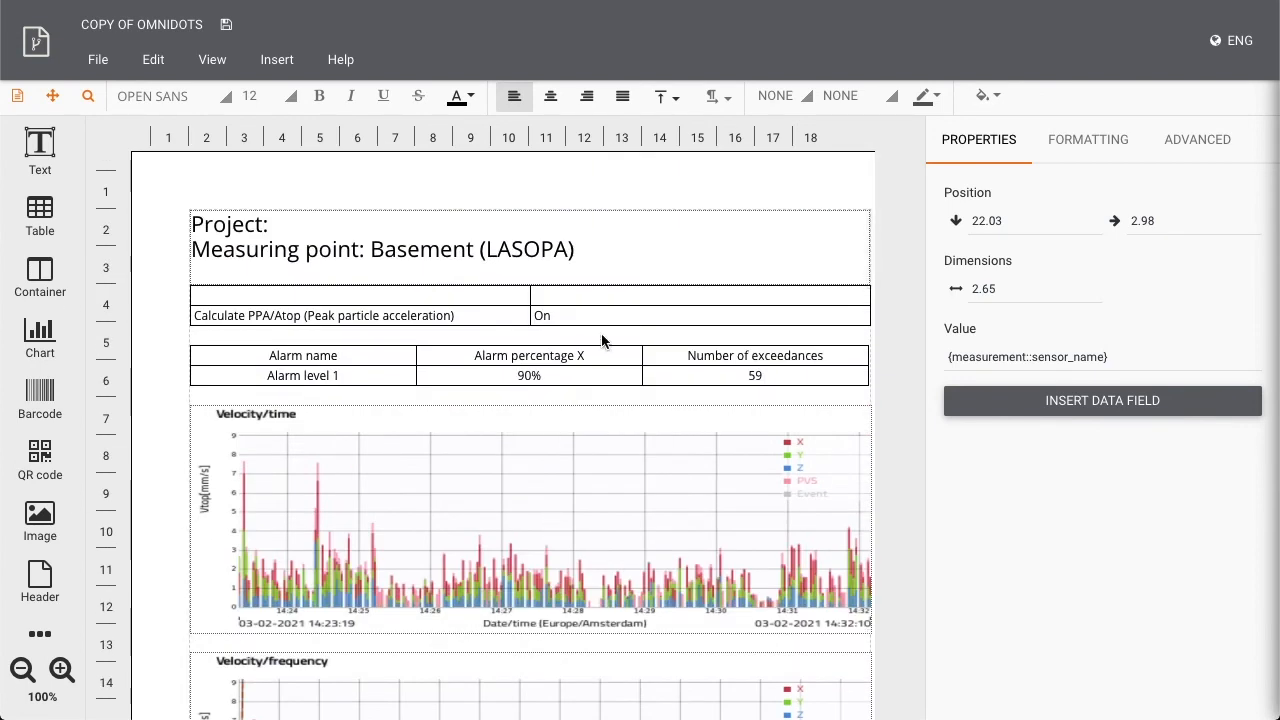
left_click(96, 64)
left_click(100, 103)
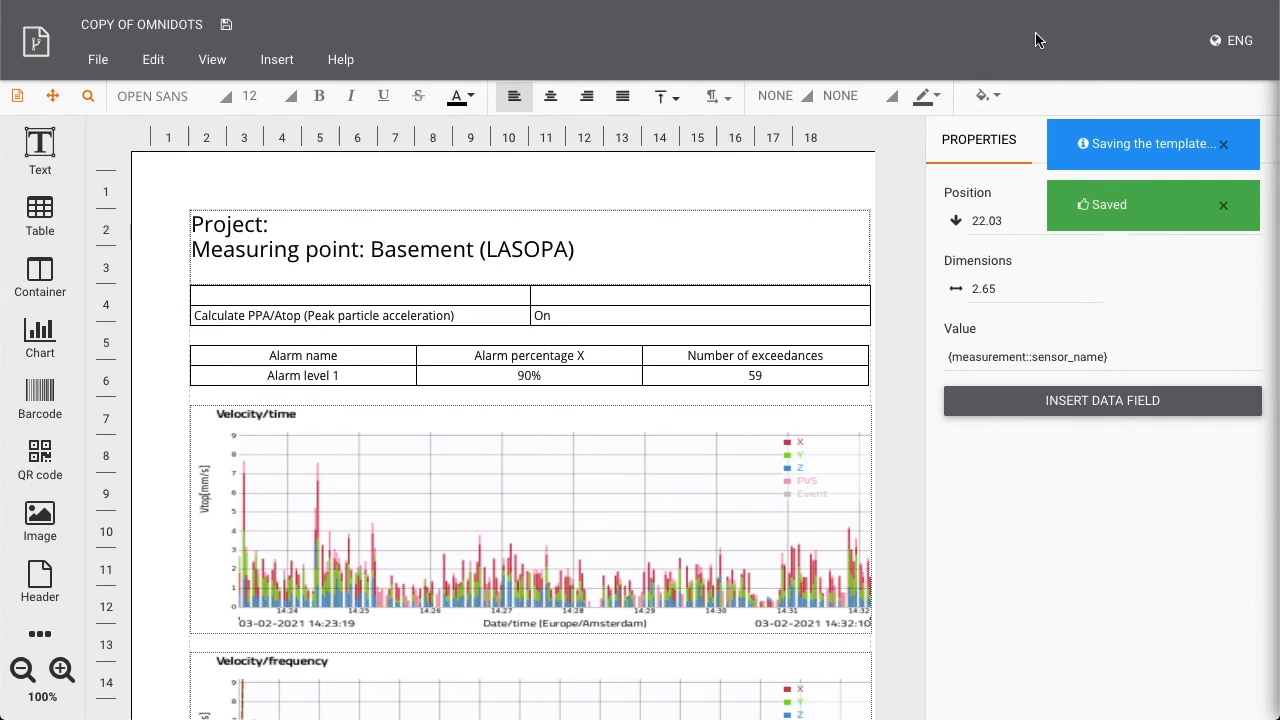
left_click(1010, 1)
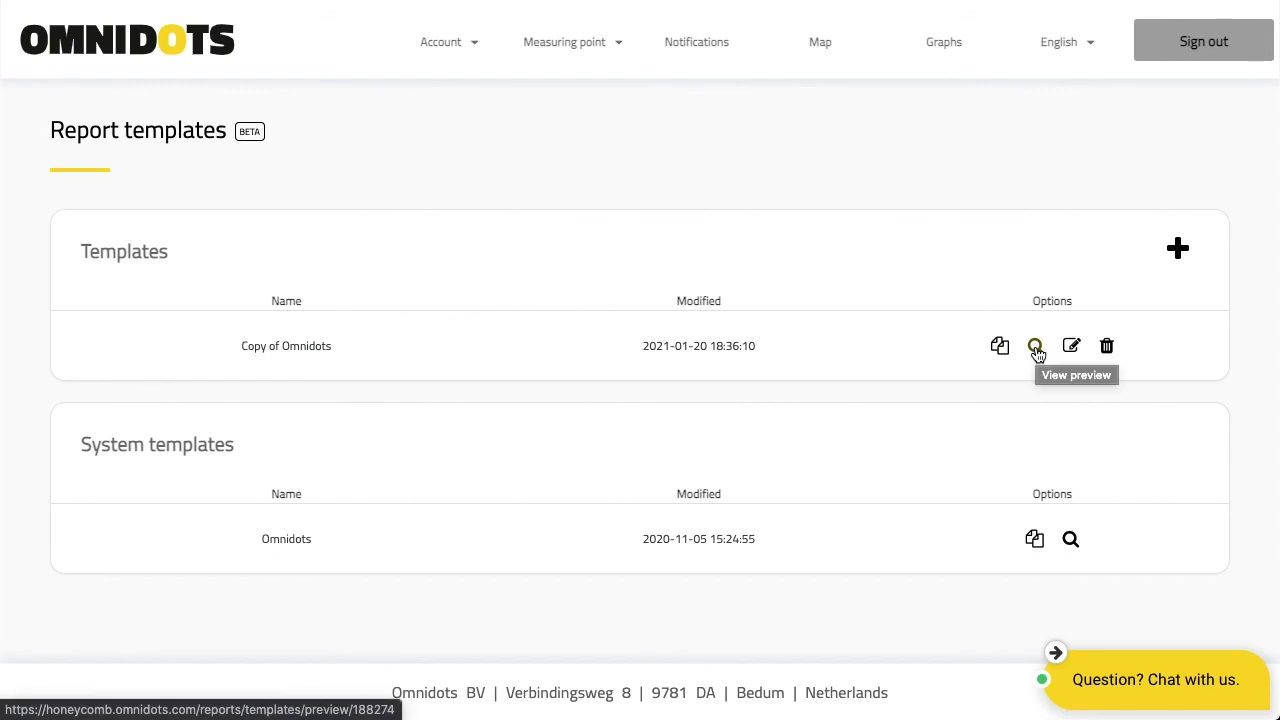
Export the Basement measuring point's Vtop graph with the Copy of Omnidots template and open the downloaded PDF.
left_click(944, 43)
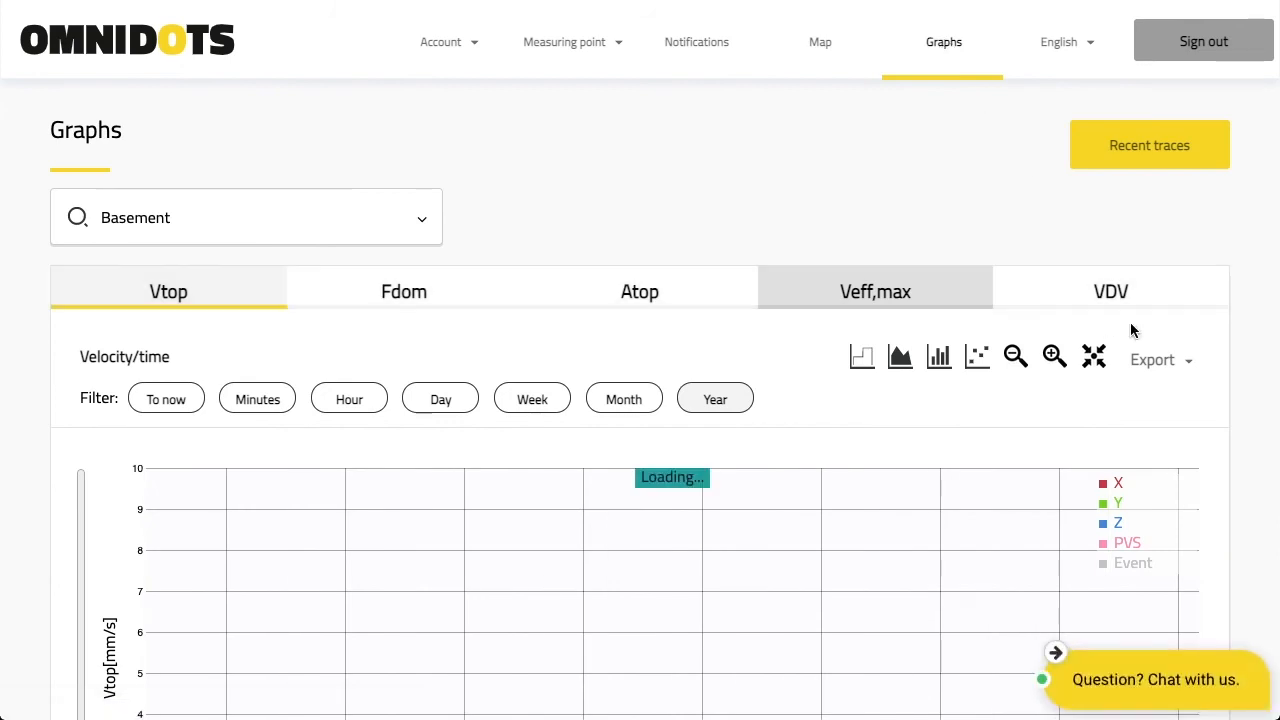
left_click(1162, 360)
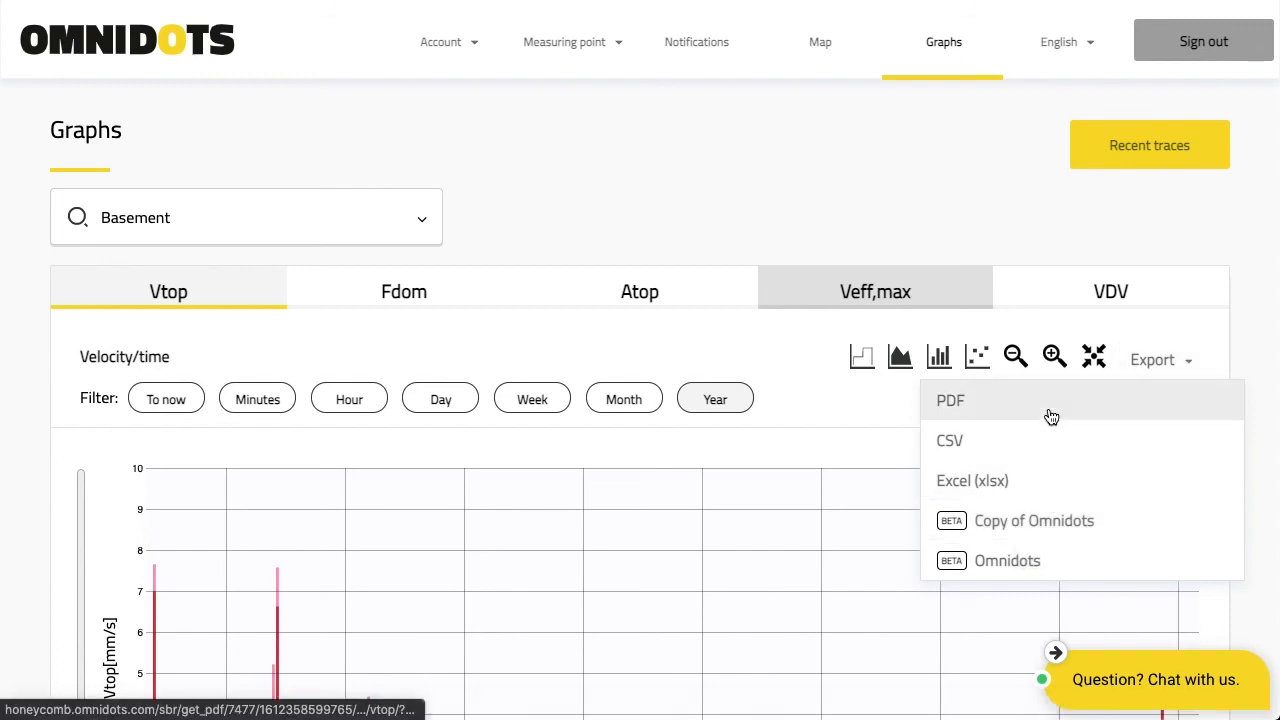
left_click(1047, 525)
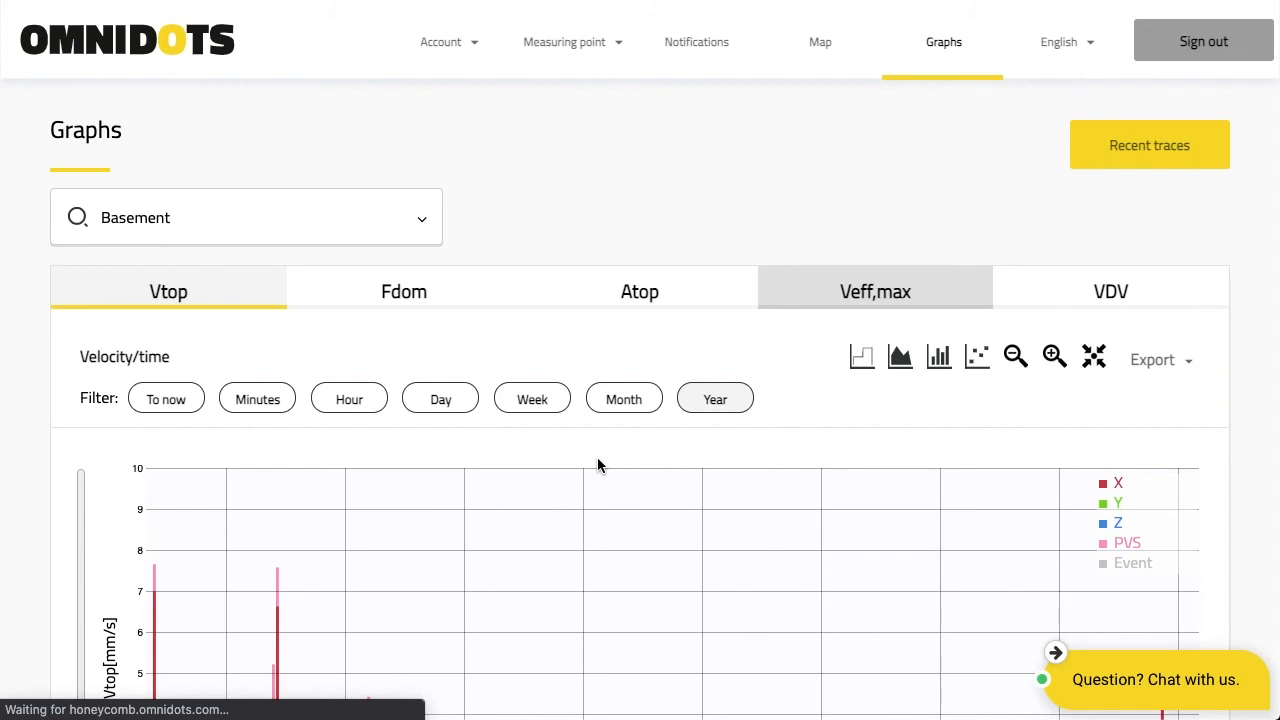
left_click(213, 692)
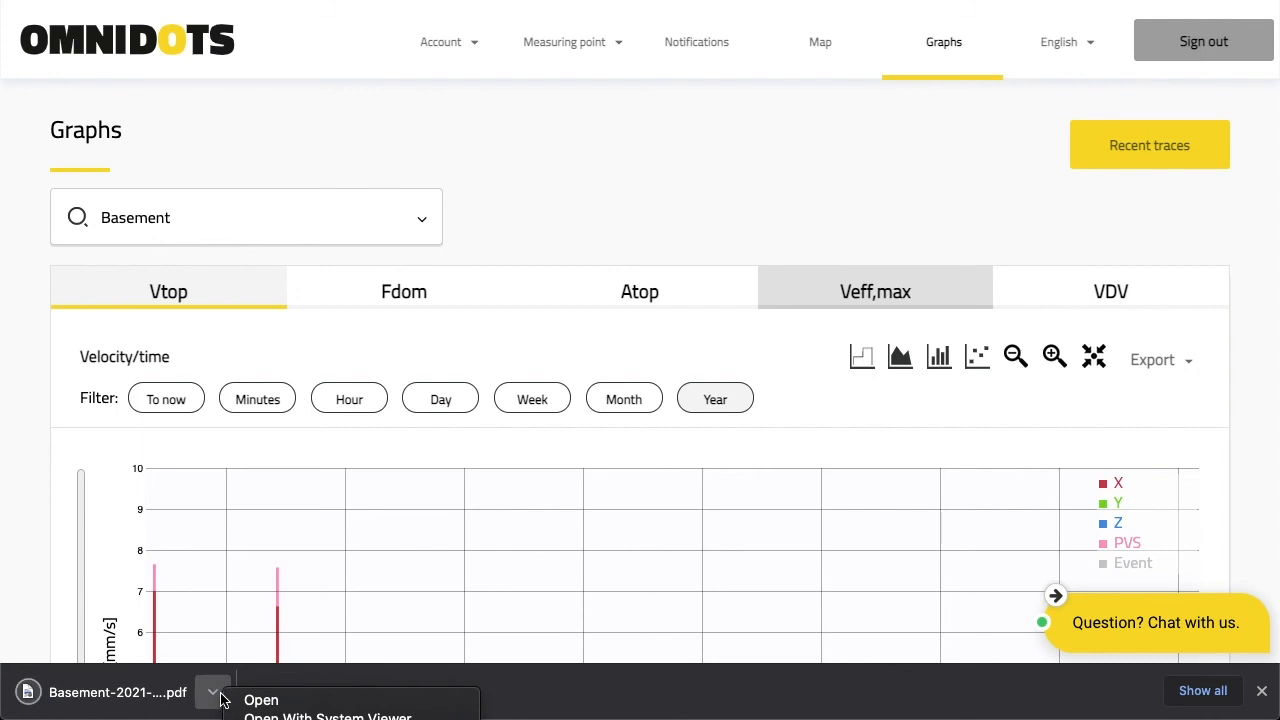
left_click(240, 690)
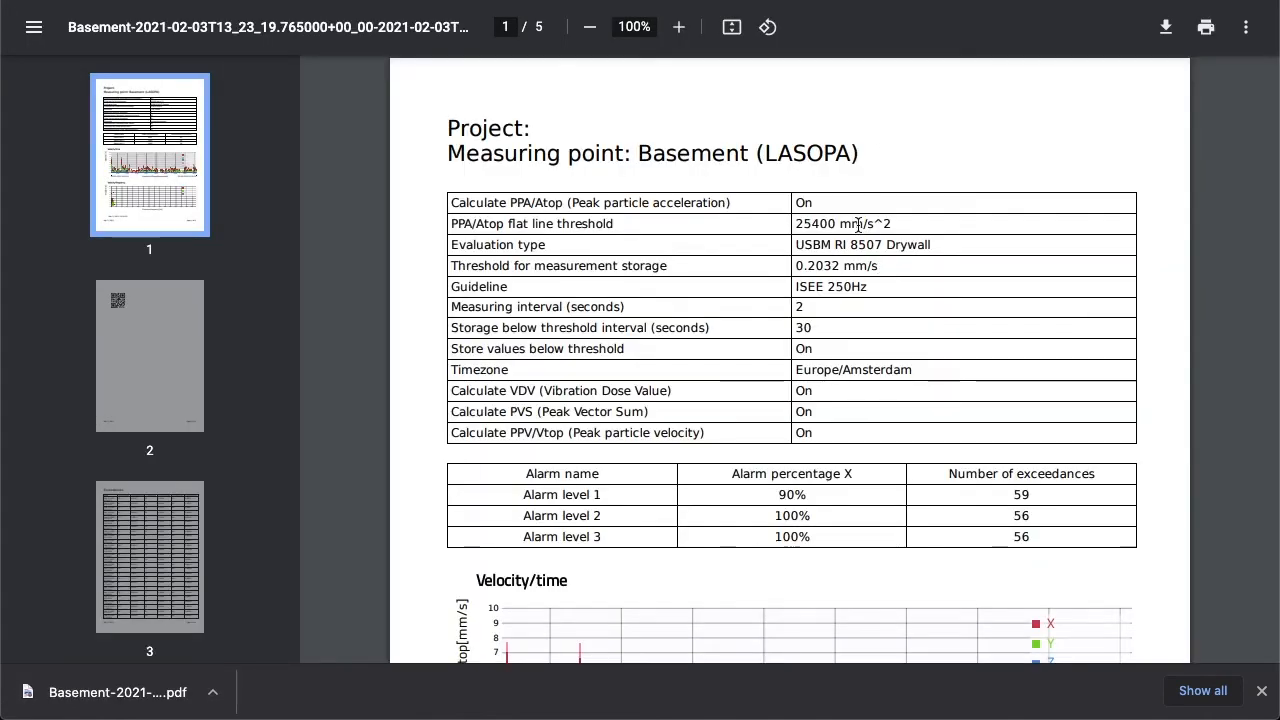
Examine the exported PDF for the edited Alarm percentage heading, the added date text, the QR code and the Exceedances table.
scroll(862, 220, "down", 1)
left_click(836, 418)
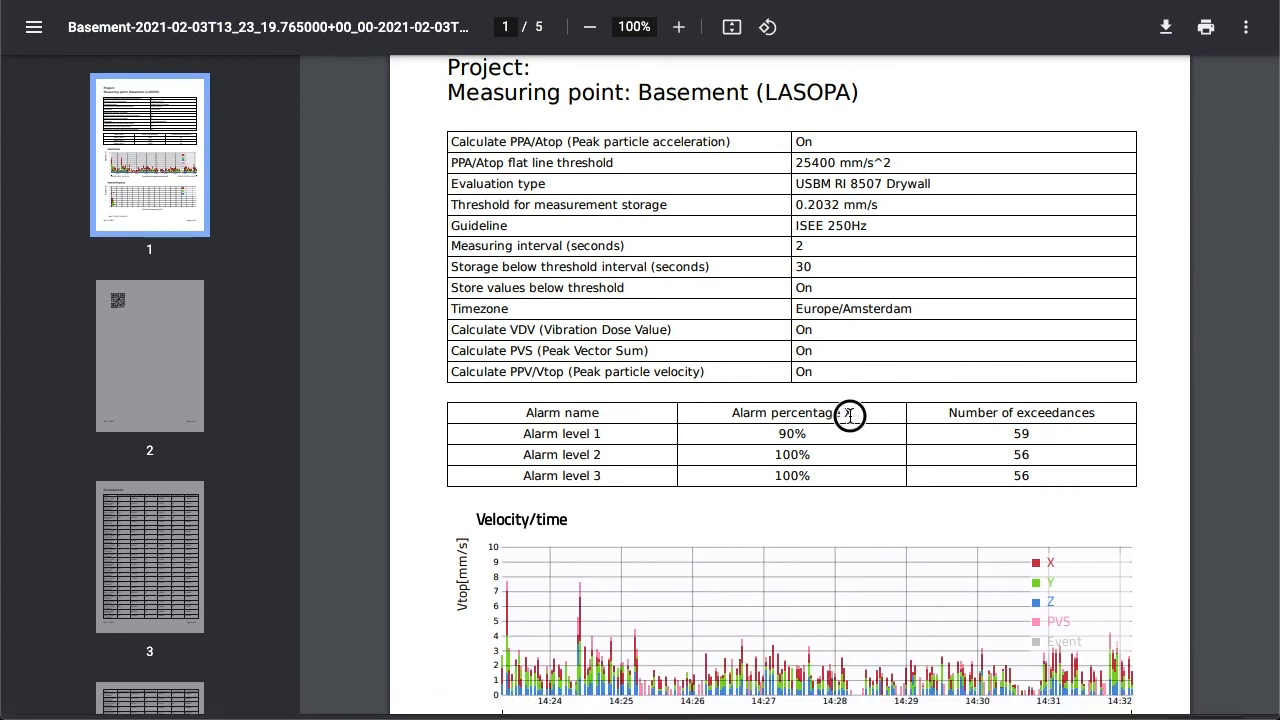
scroll(856, 415, "down", 5)
scroll(856, 415, "down", 5)
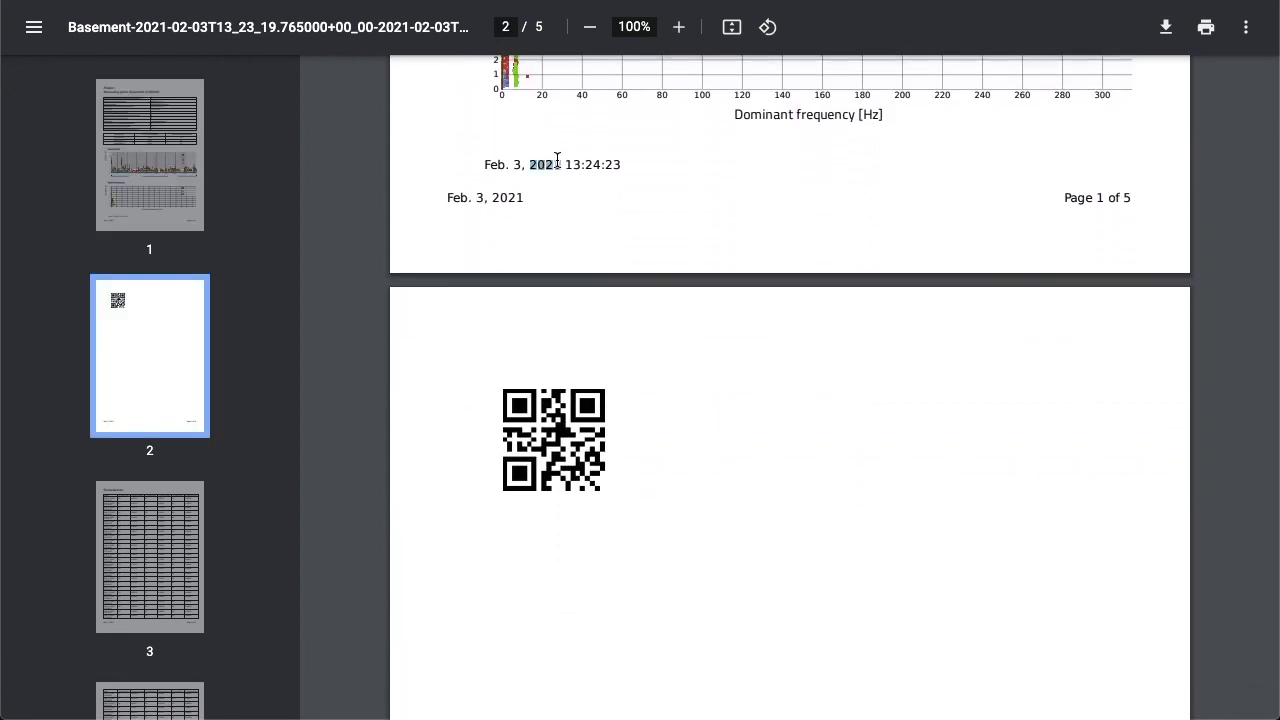
triple_click(557, 165)
left_click(558, 428)
scroll(672, 432, "down", 1)
scroll(673, 430, "down", 10)
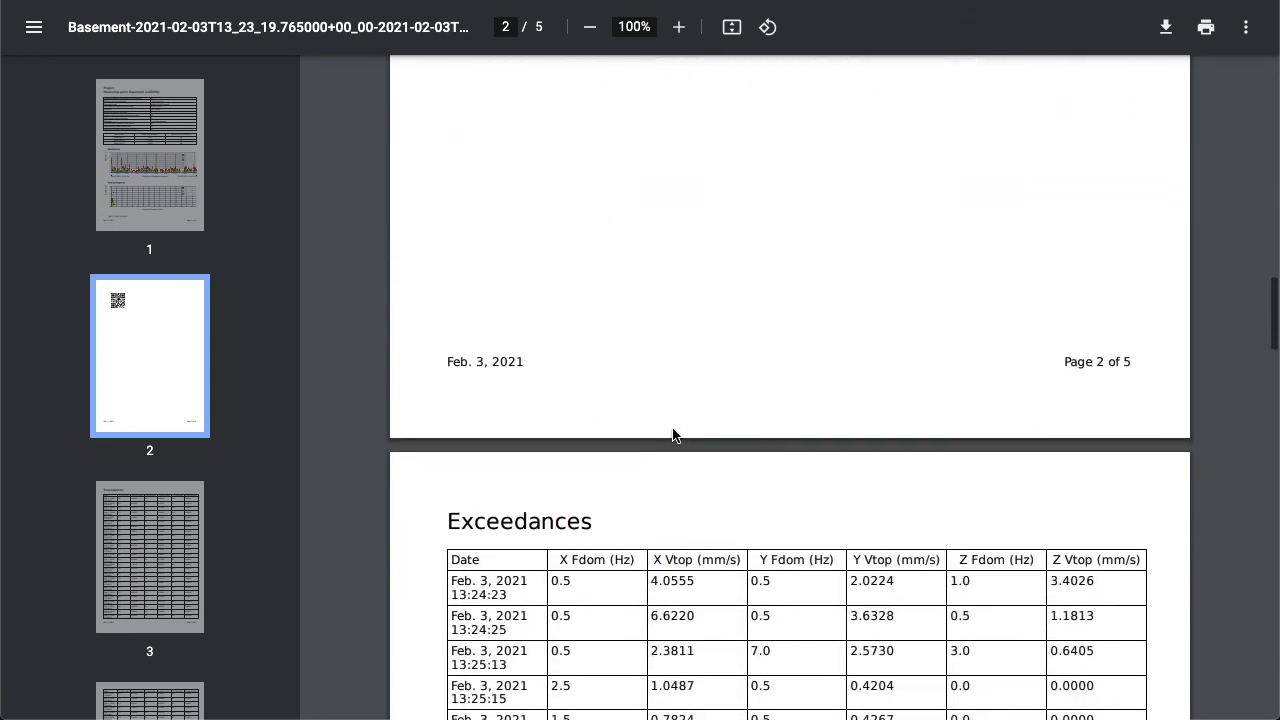
scroll(673, 432, "down", 3)
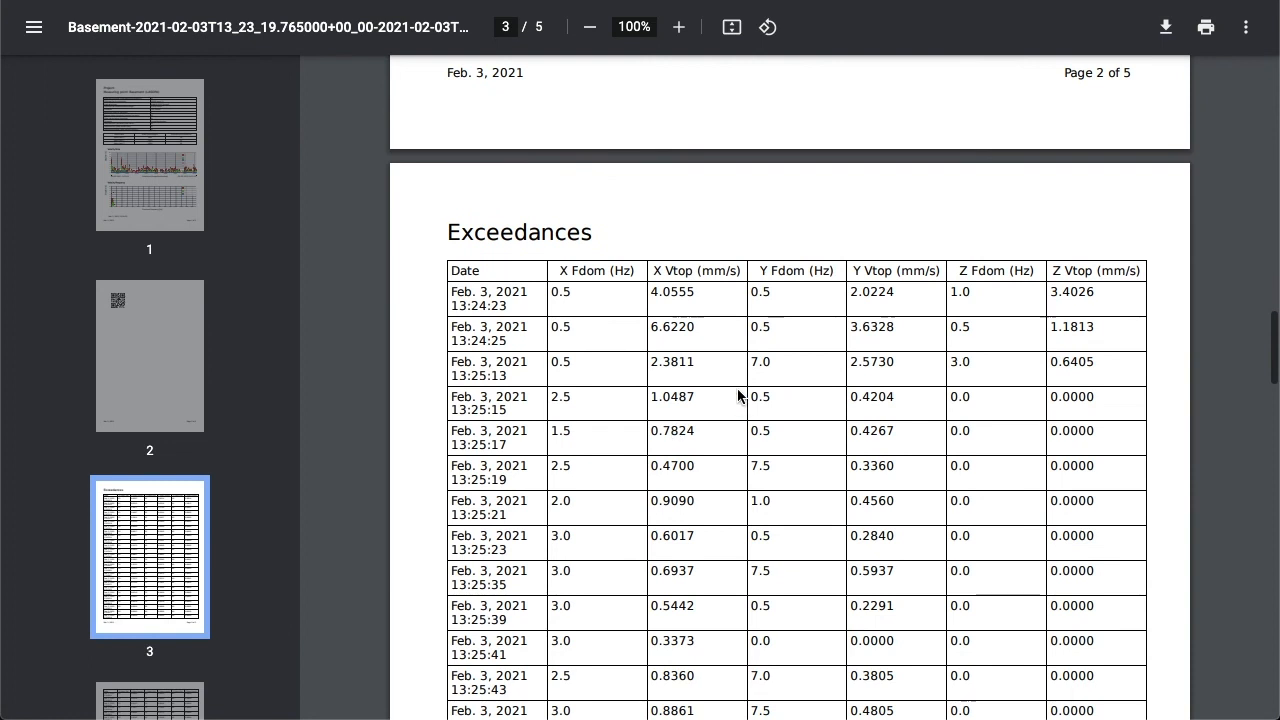
scroll(808, 322, "down", 2)
scroll(808, 322, "up", 13)
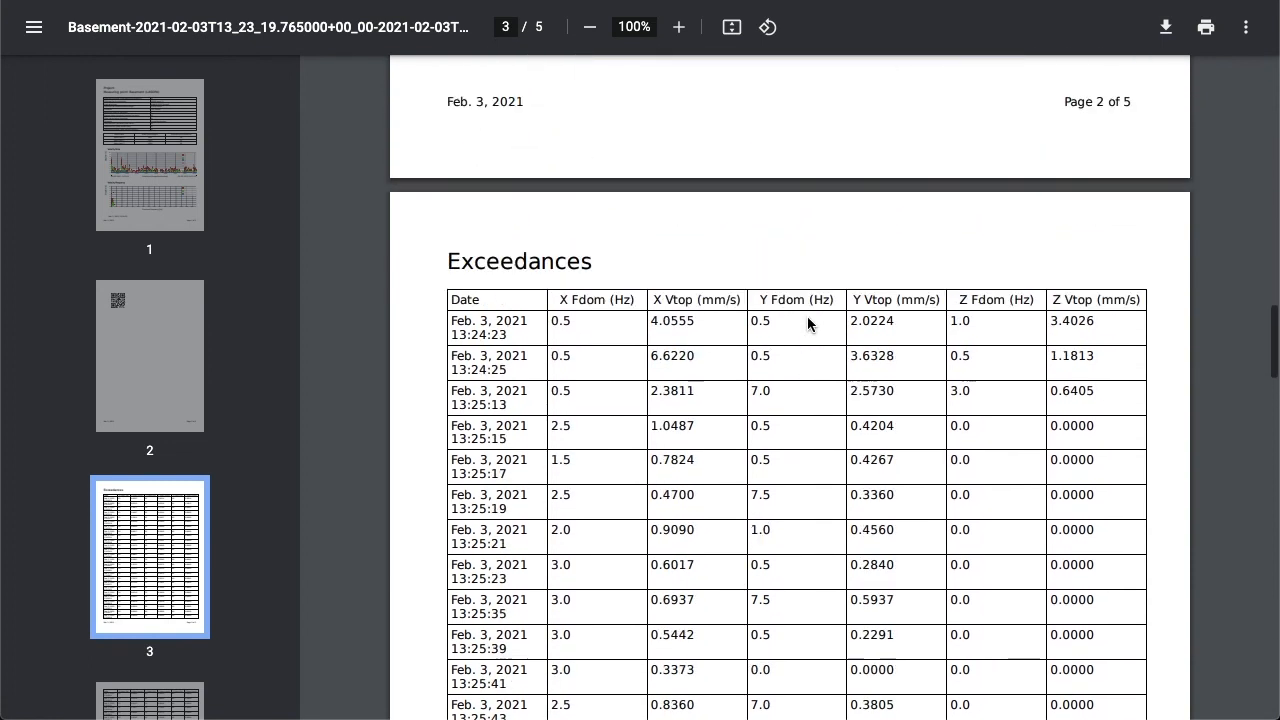
scroll(807, 316, "up", 10)
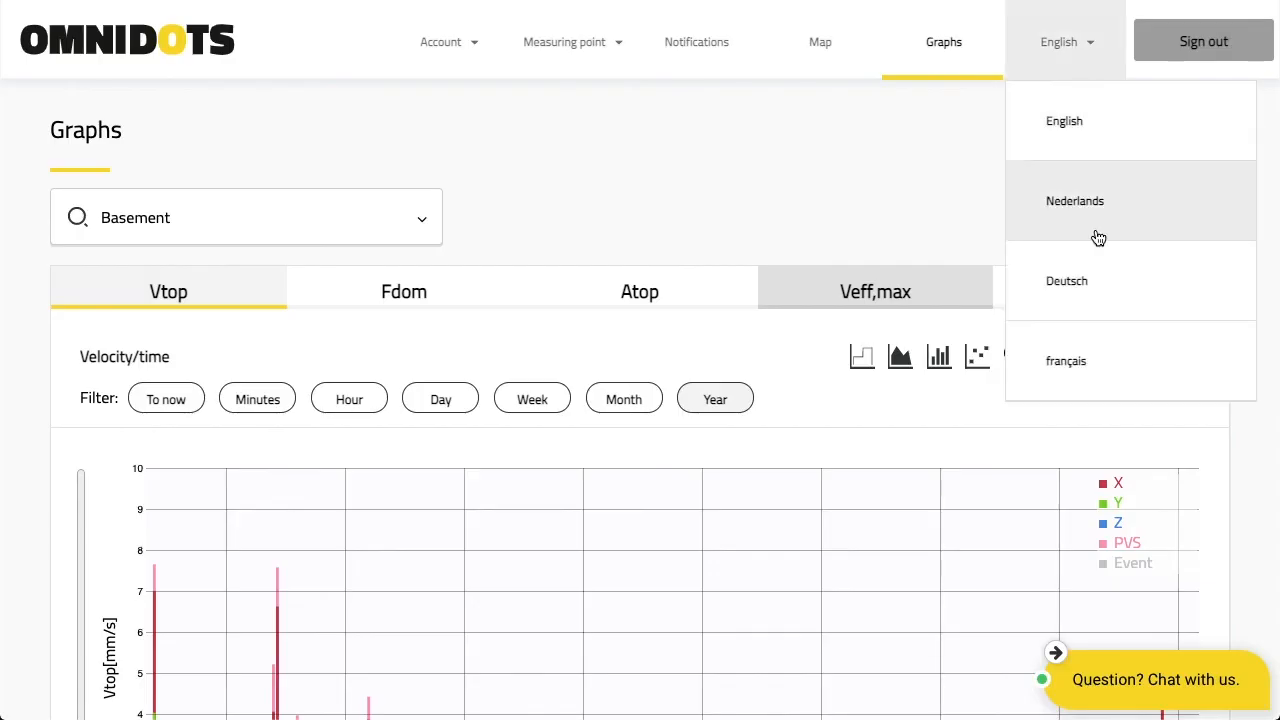
Export the same Basement graph with the Omnidots system template and open the downloaded PDF to review its tables and charts.
left_click(1184, 366)
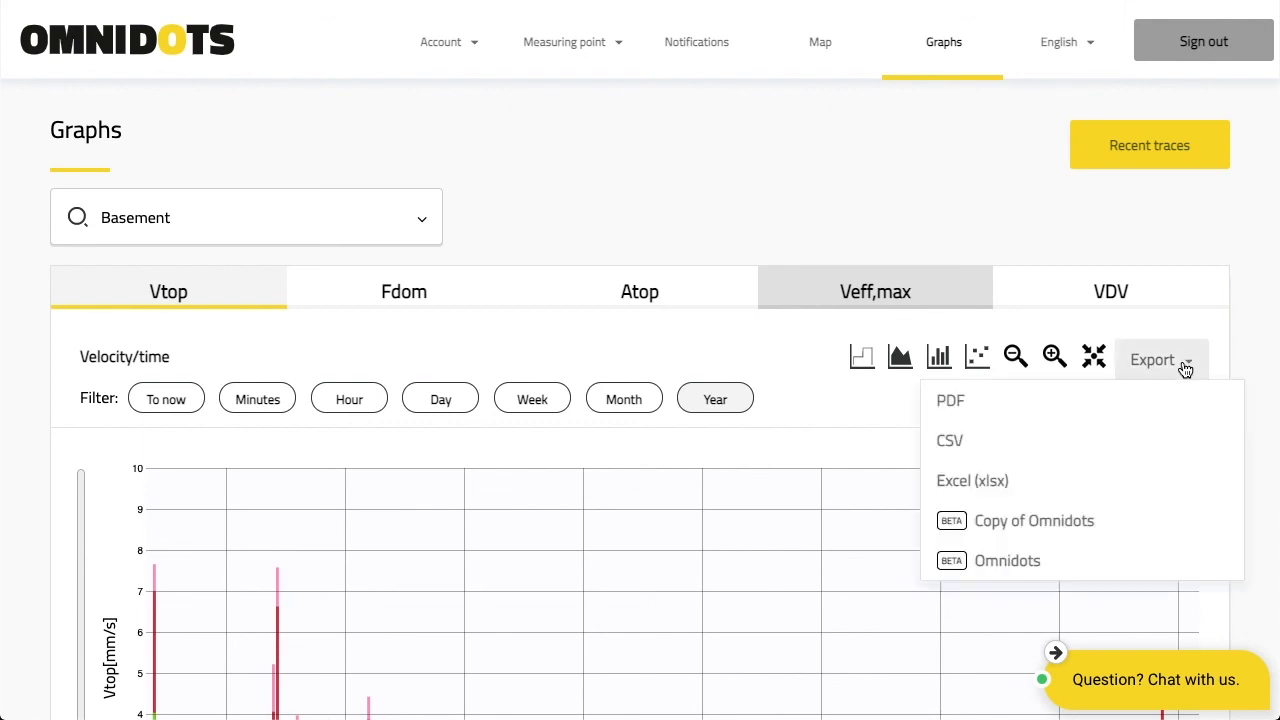
left_click(1050, 571)
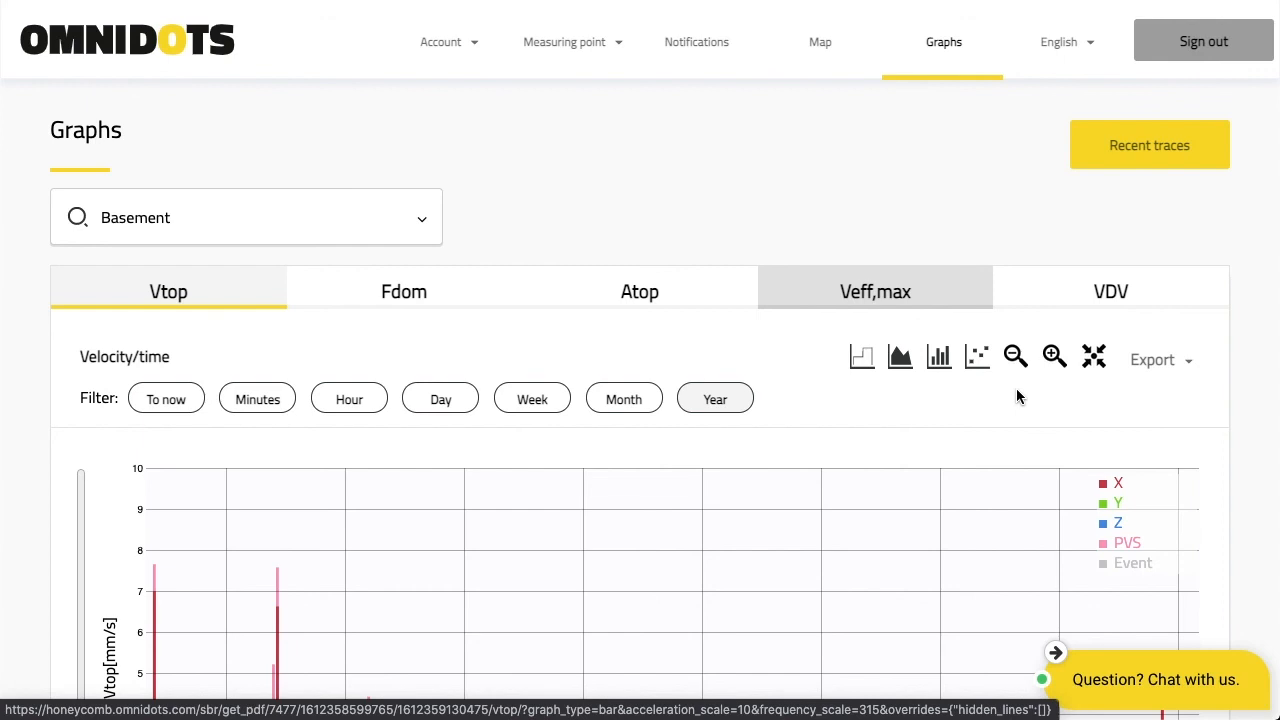
mouse_move(355, 516)
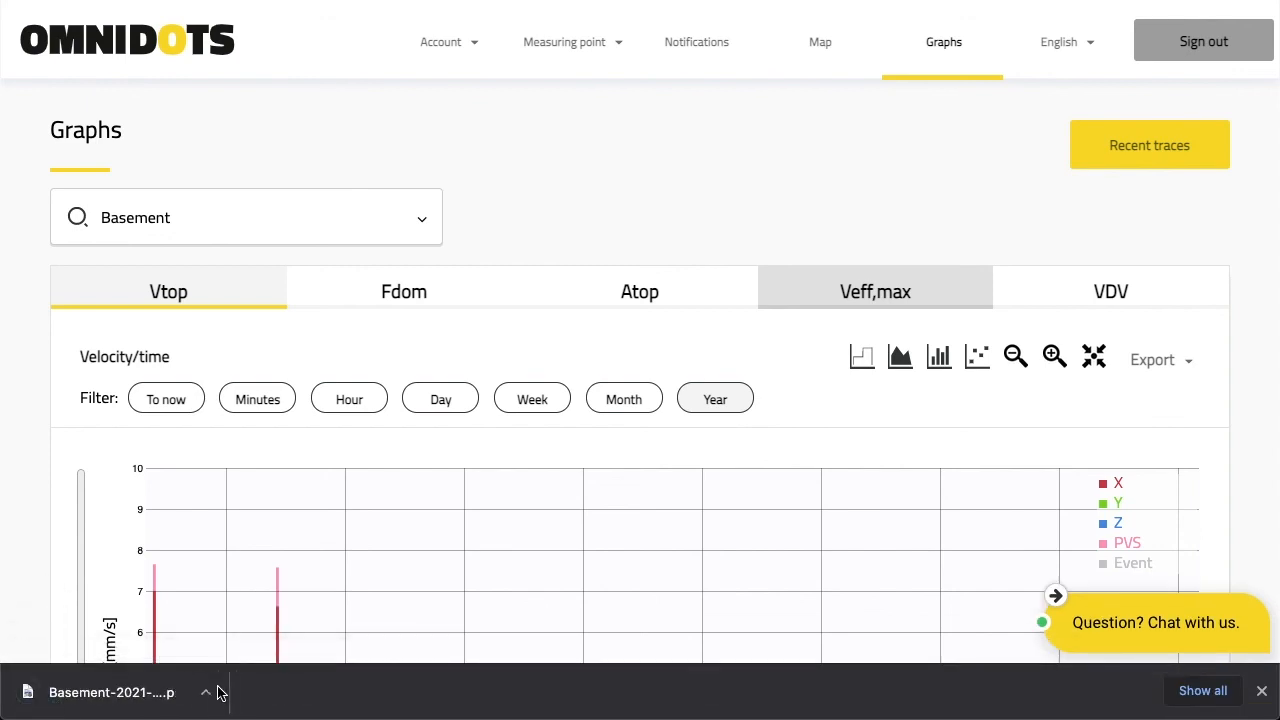
left_click(211, 692)
left_click(226, 697)
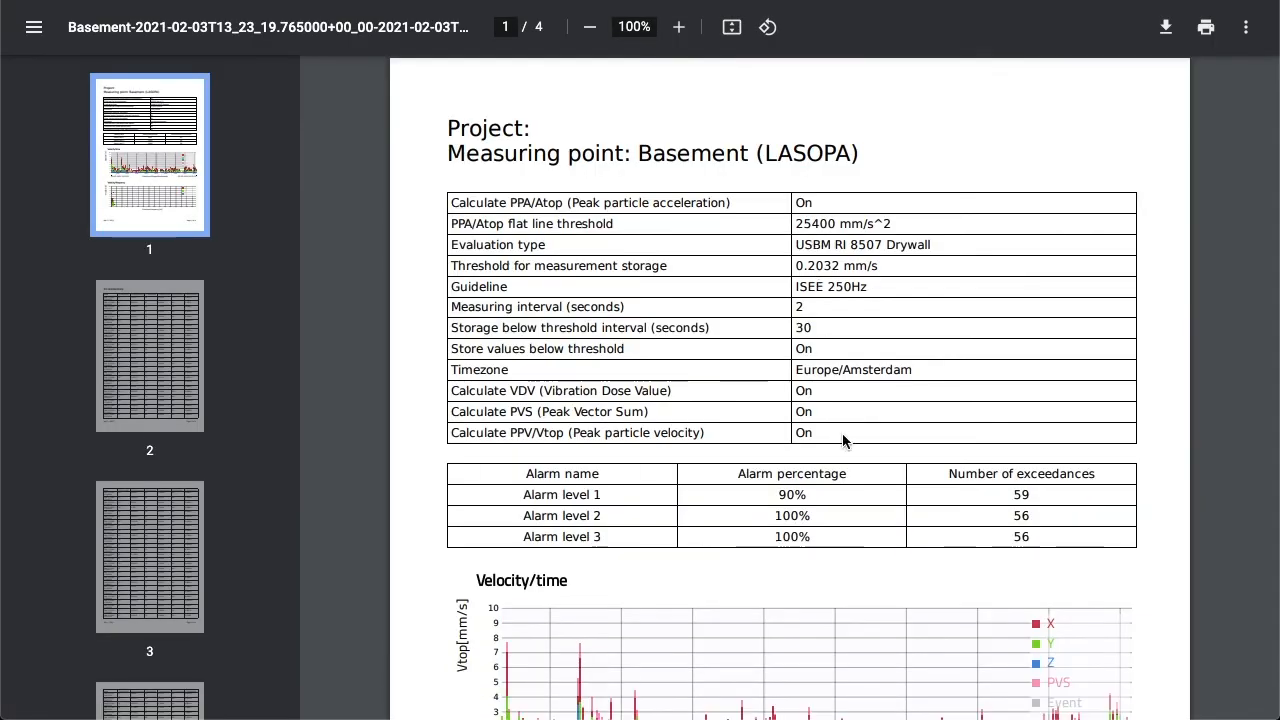
scroll(856, 472, "down", 5)
scroll(856, 472, "down", 7)
scroll(856, 472, "up", 4)
scroll(856, 472, "up", 4)
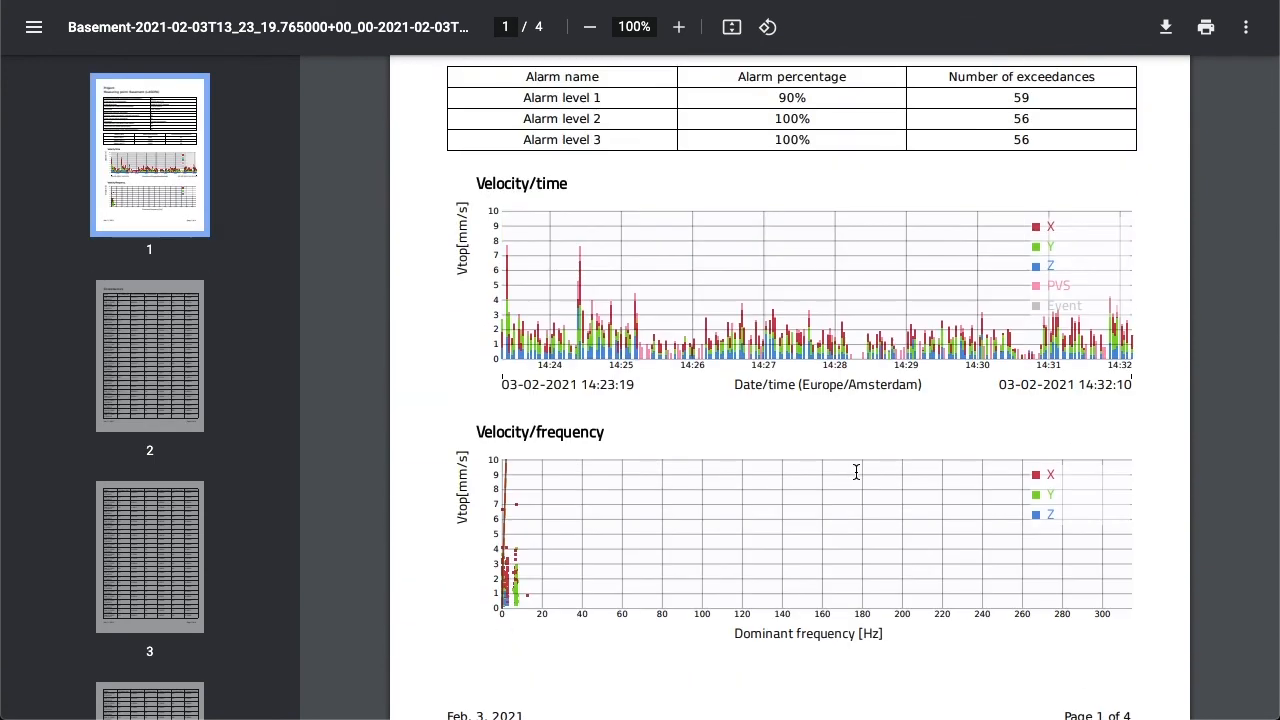
scroll(856, 472, "up", 5)
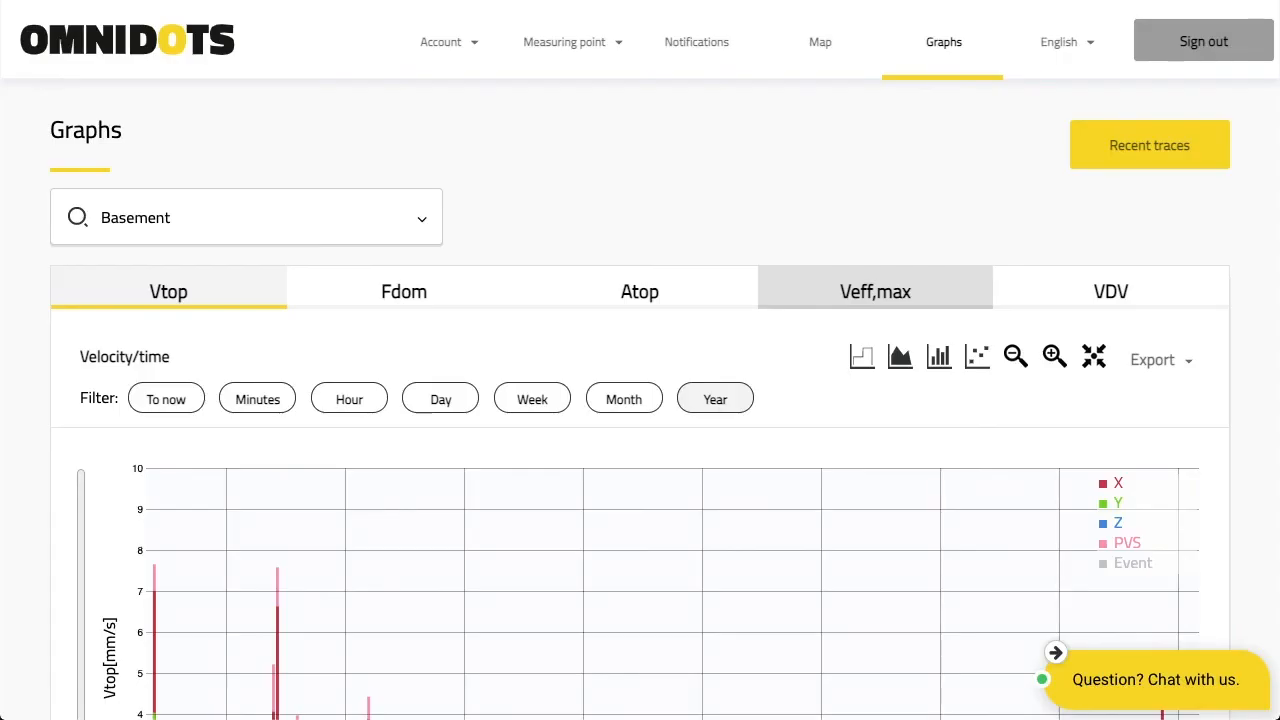
Open the report templates overview and try to delete the Copy of Omnidots template.
mouse_move(466, 46)
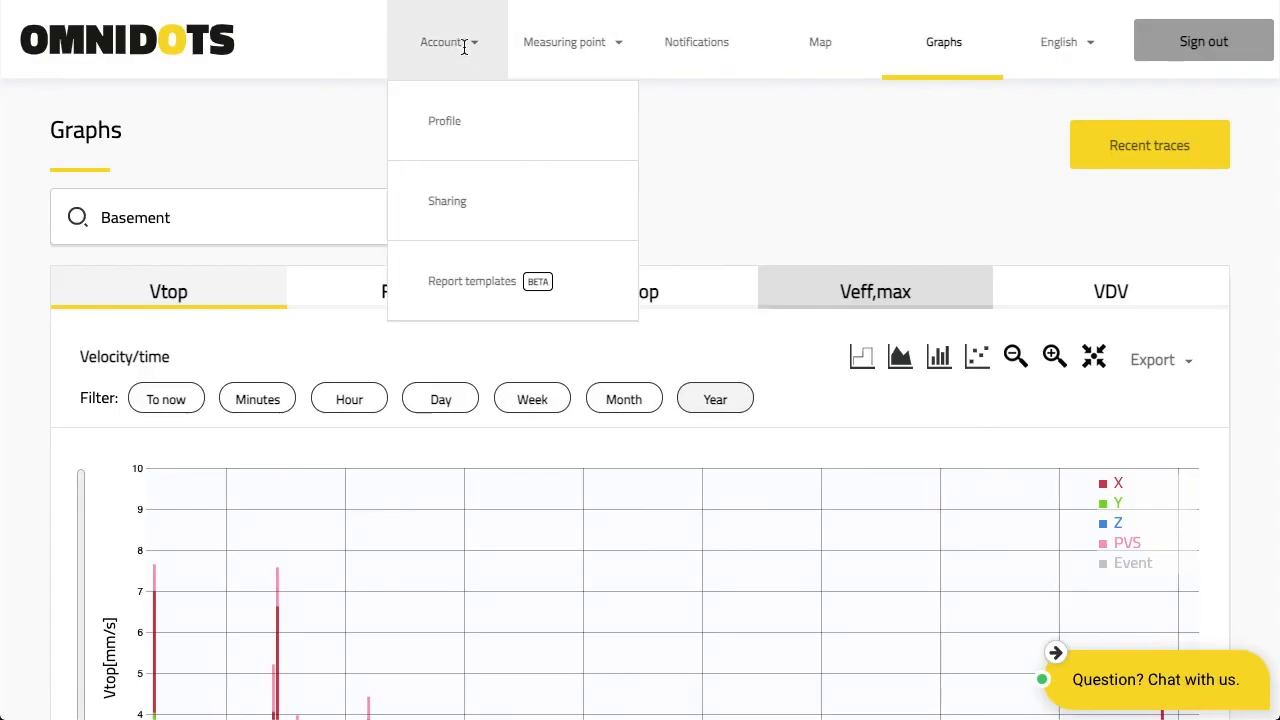
left_click(462, 300)
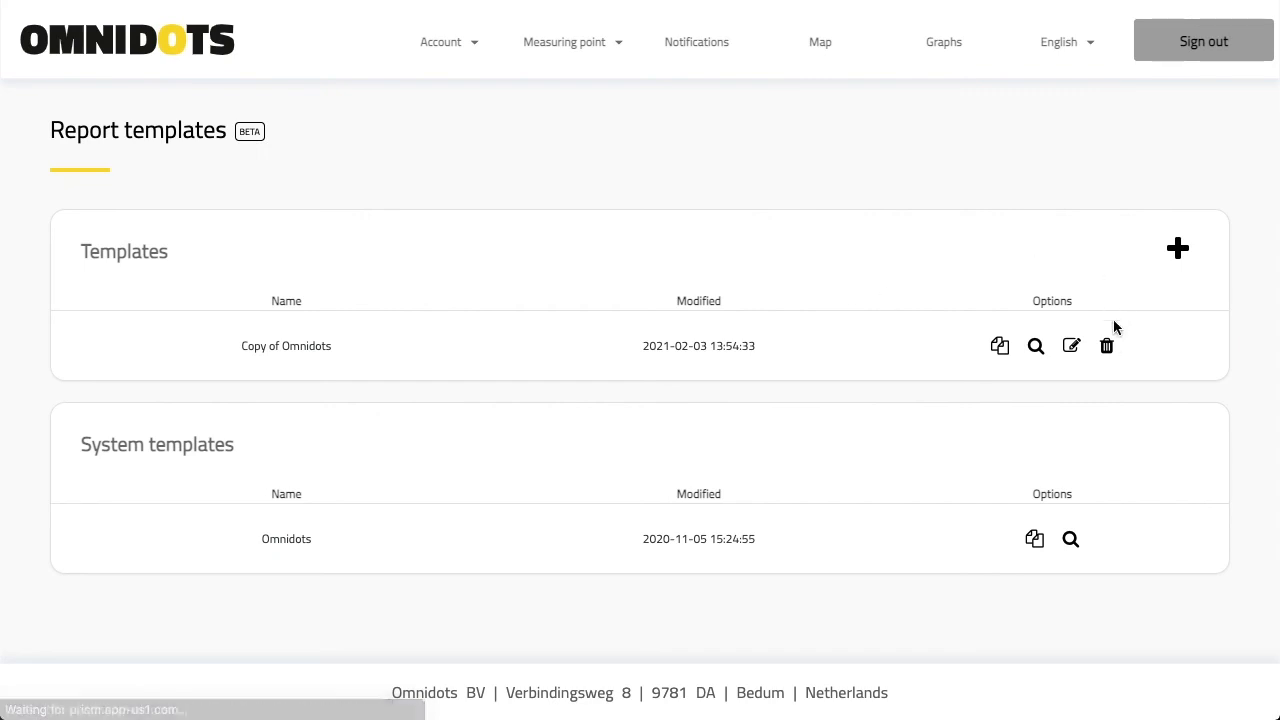
left_click(1107, 347)
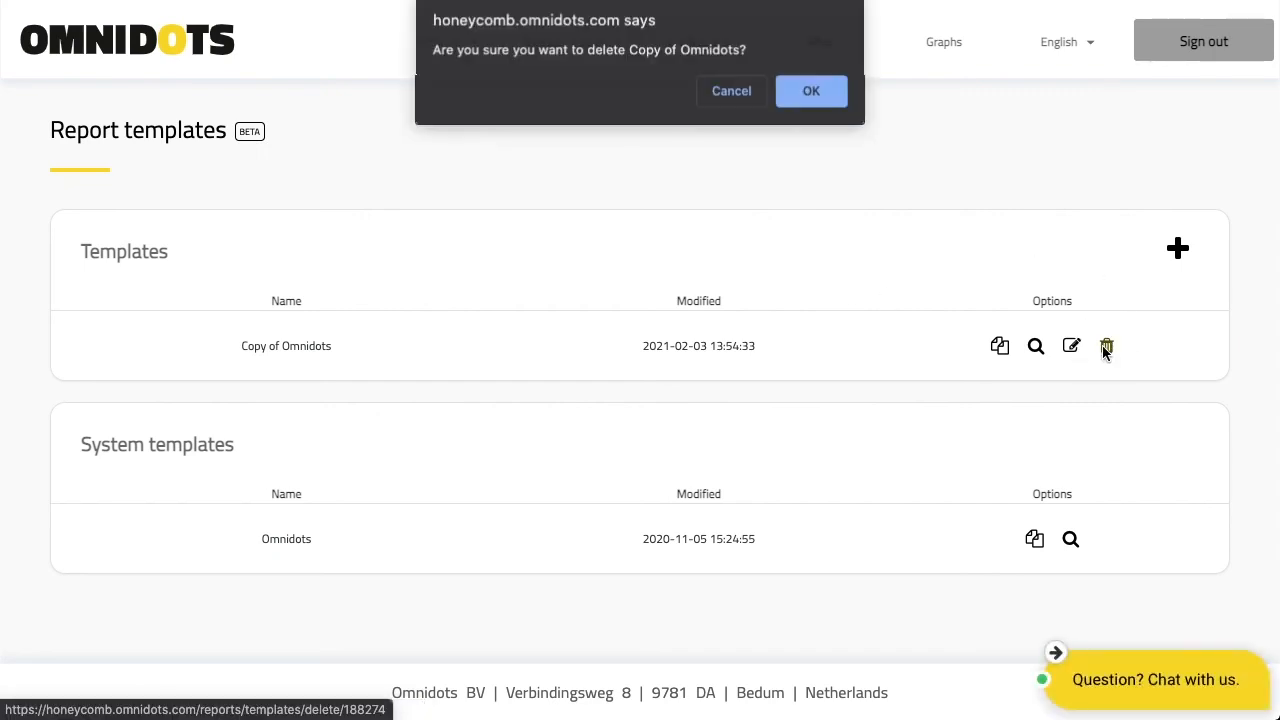
left_click(818, 92)
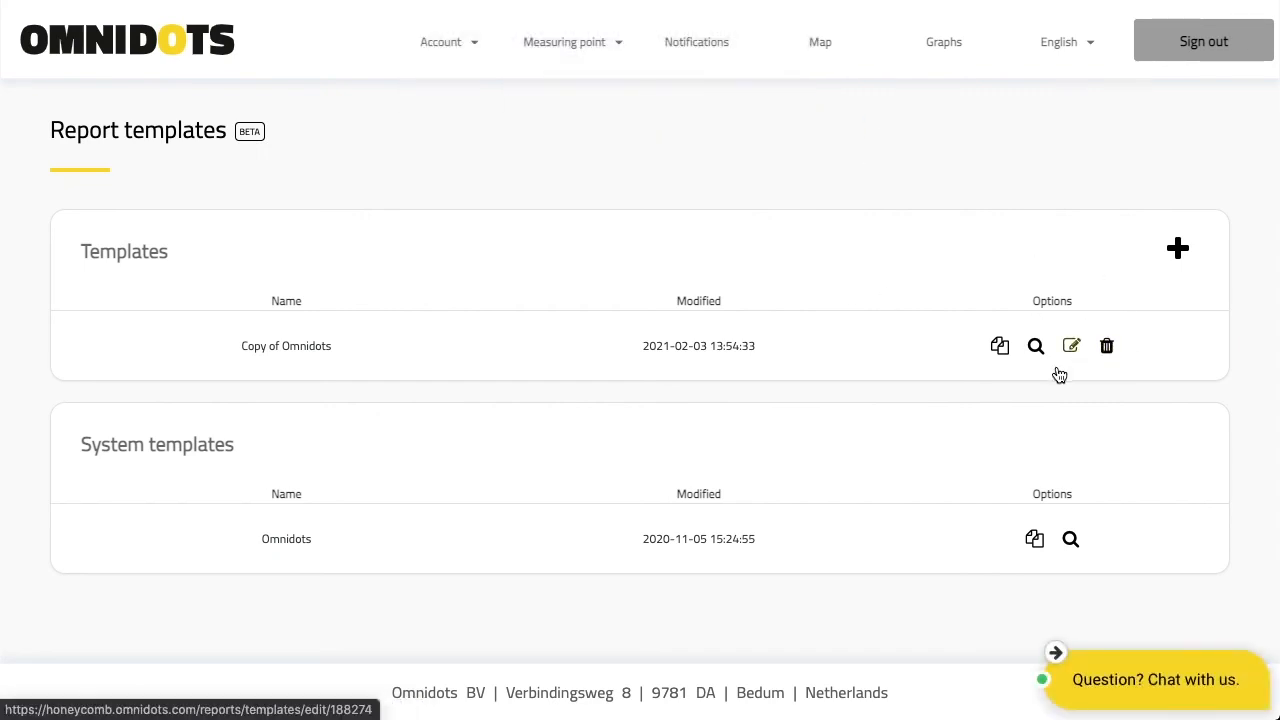